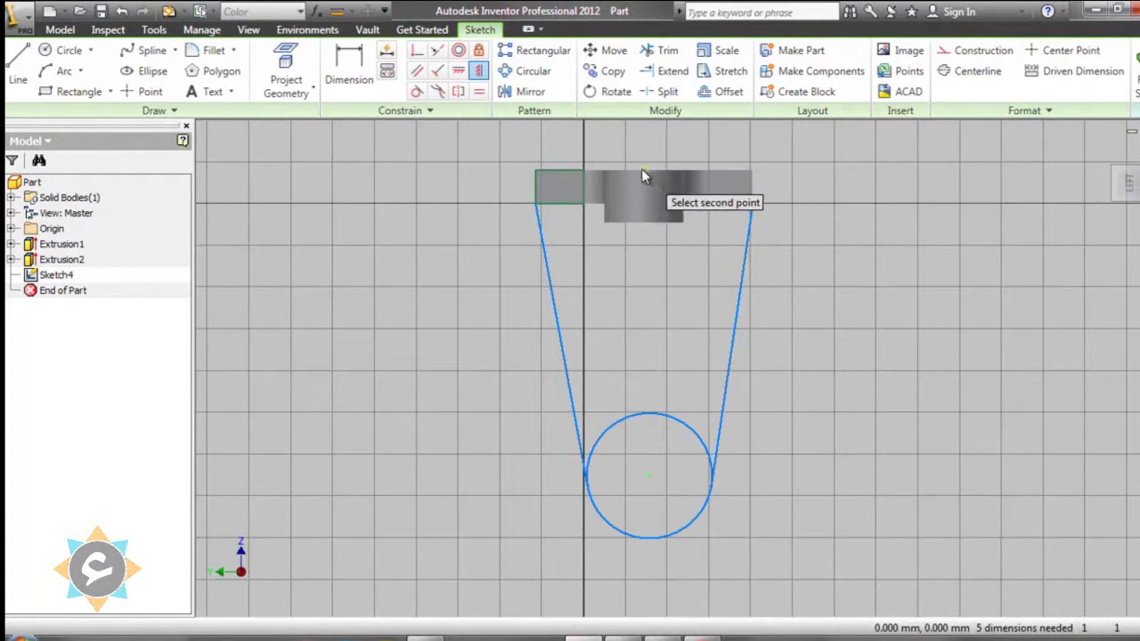
Step: Try to align the circle's centre vertically with the midpoint of the plate's top edge, and undo the constraint
left_click(643, 176)
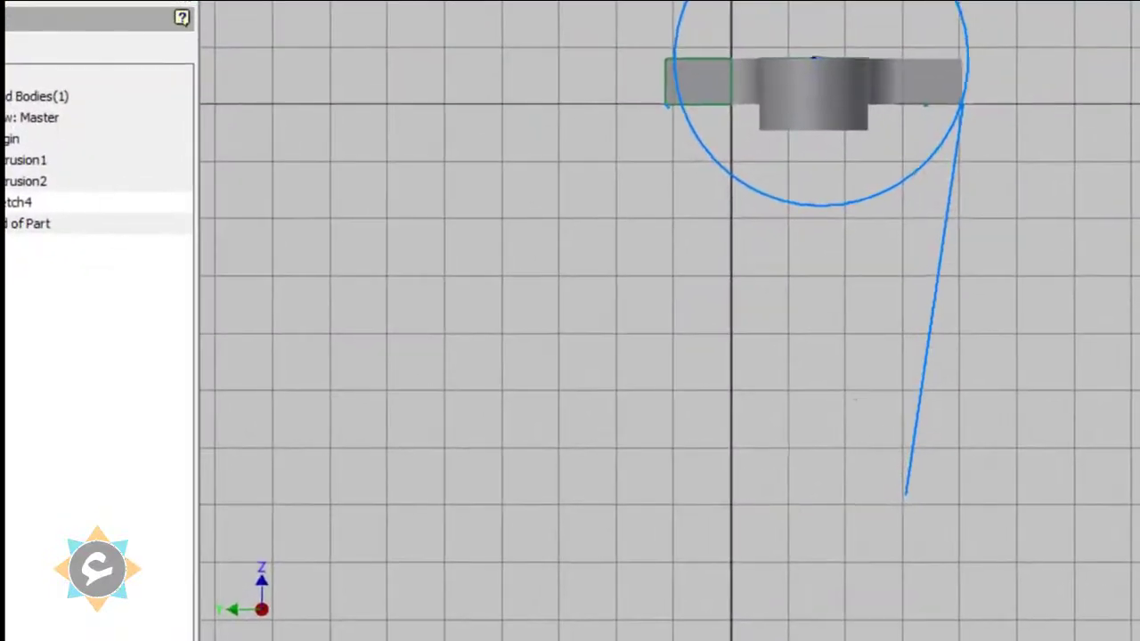
left_click(122, 12)
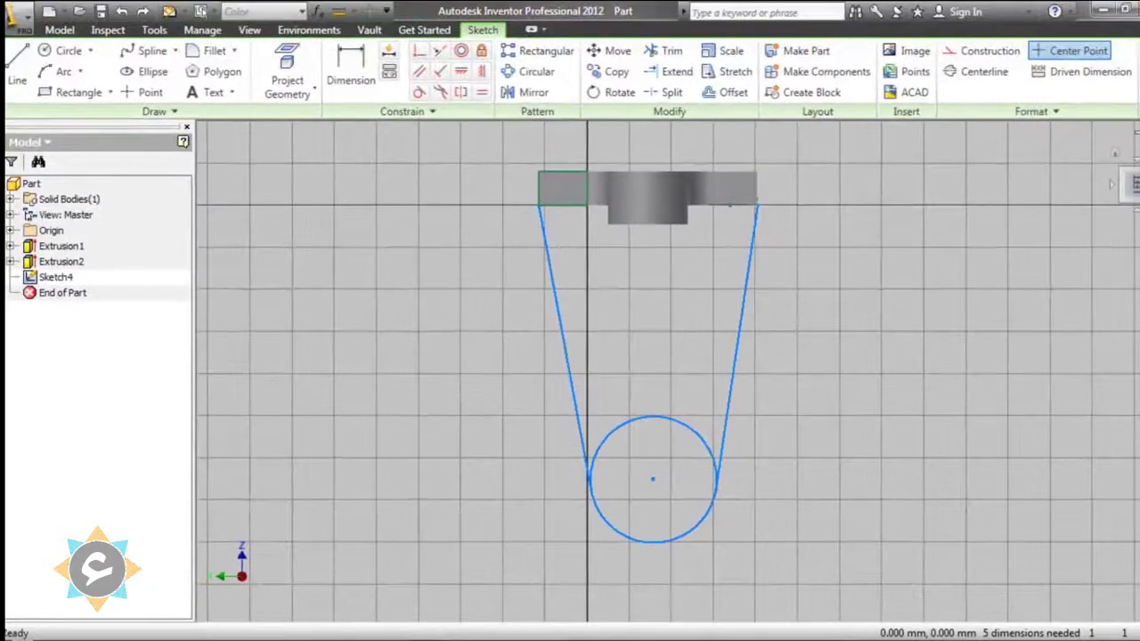
Step: Rotate the view and apply a horizontal constraint between the circle's centre and the midpoint of the plate's outer edge
left_click(1132, 168)
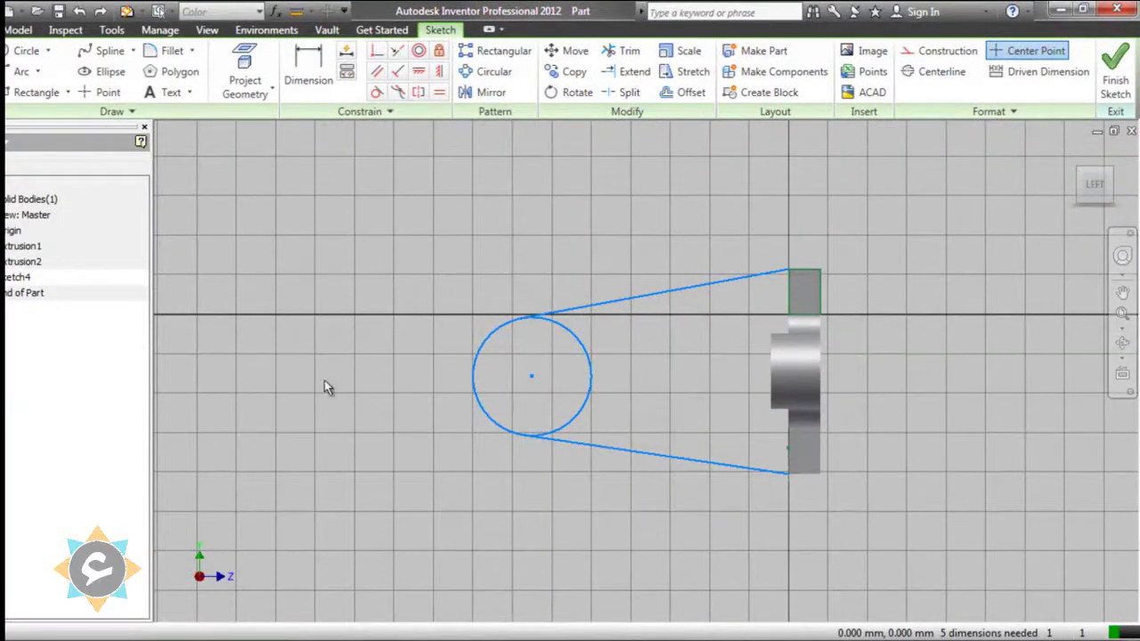
left_click(420, 73)
left_click(531, 377)
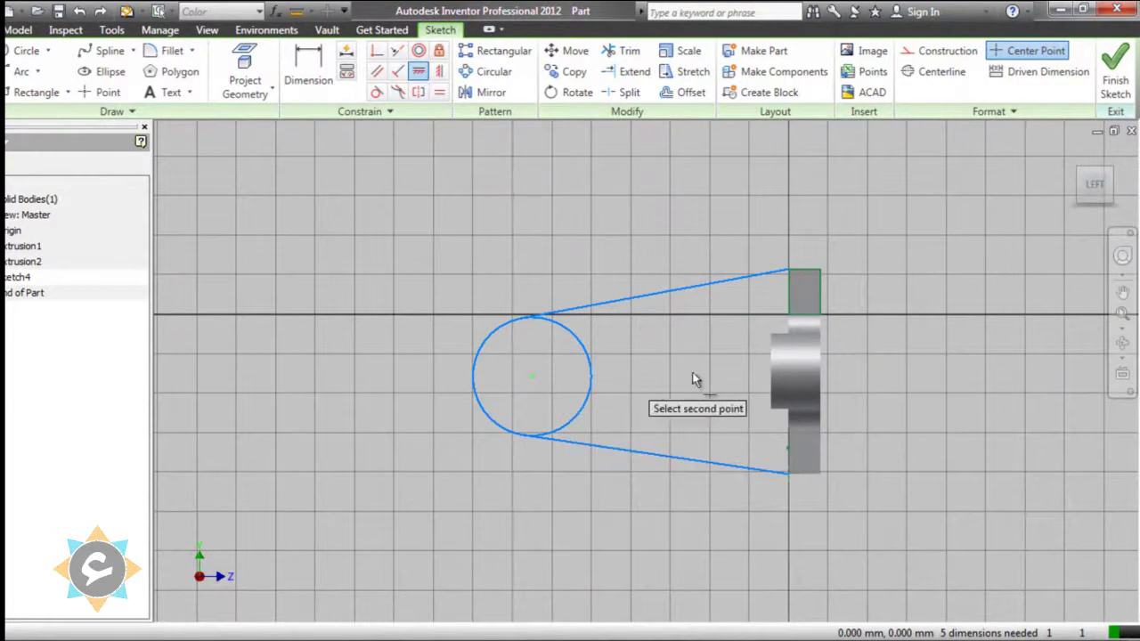
left_click(819, 370)
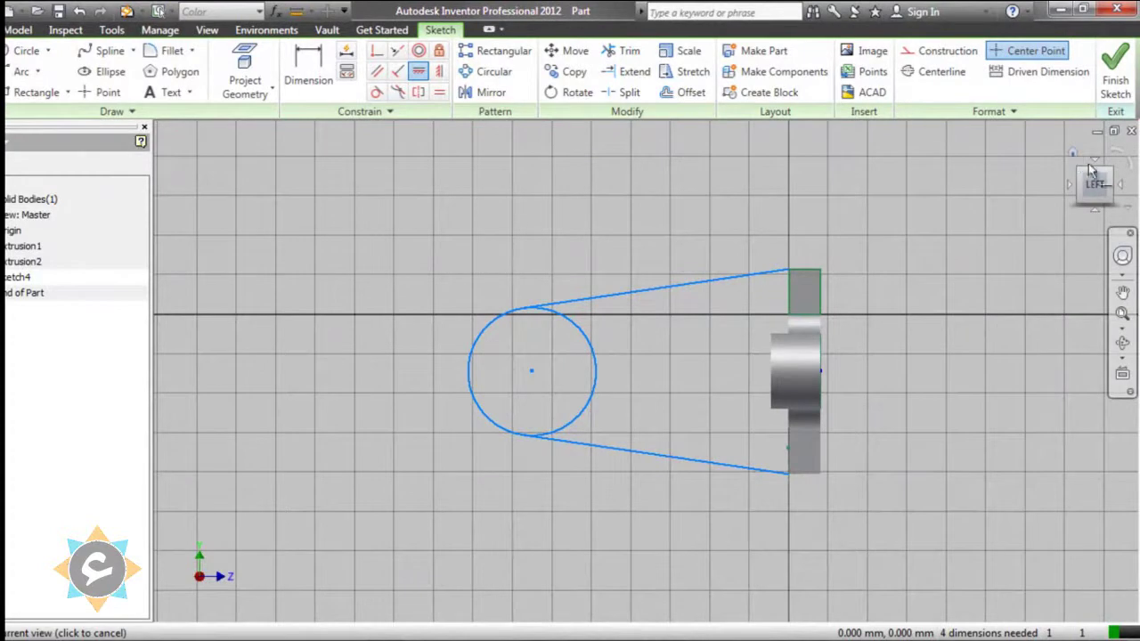
Step: Turn the view upright and dimension the circle at the lower end of the slanted lines with a 50 mm diameter
left_click(1075, 155)
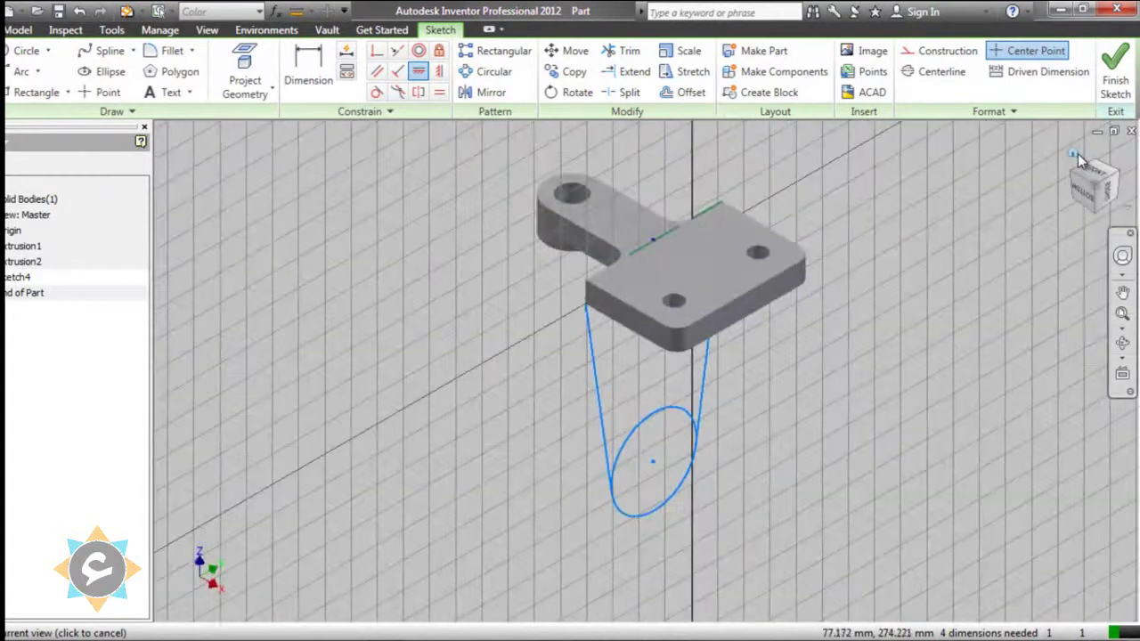
left_click(1072, 185)
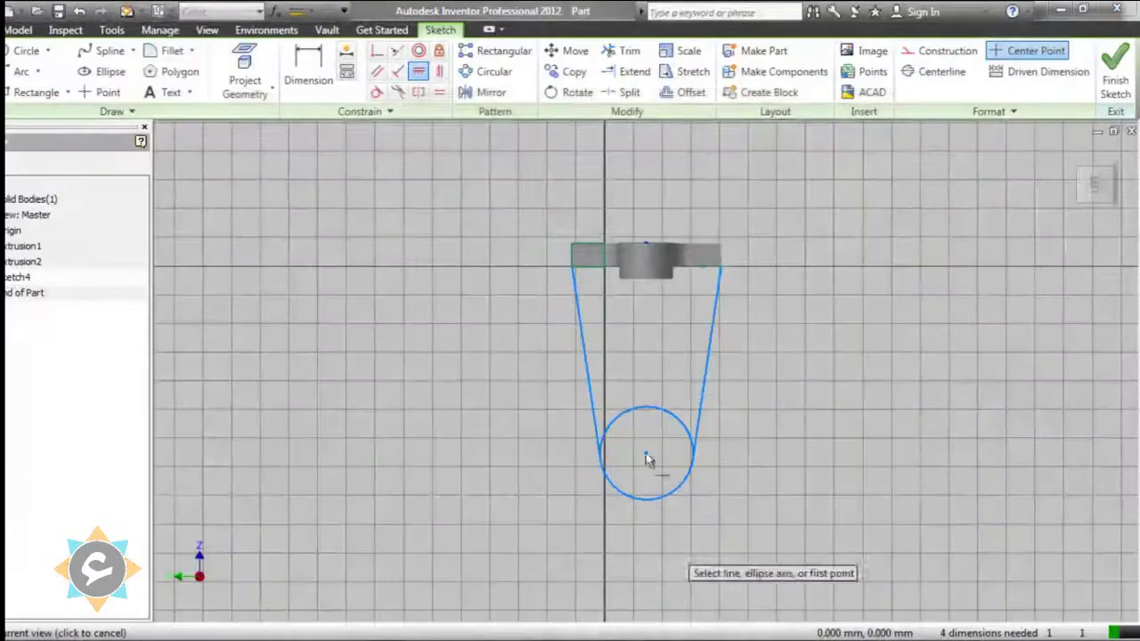
left_click(325, 62)
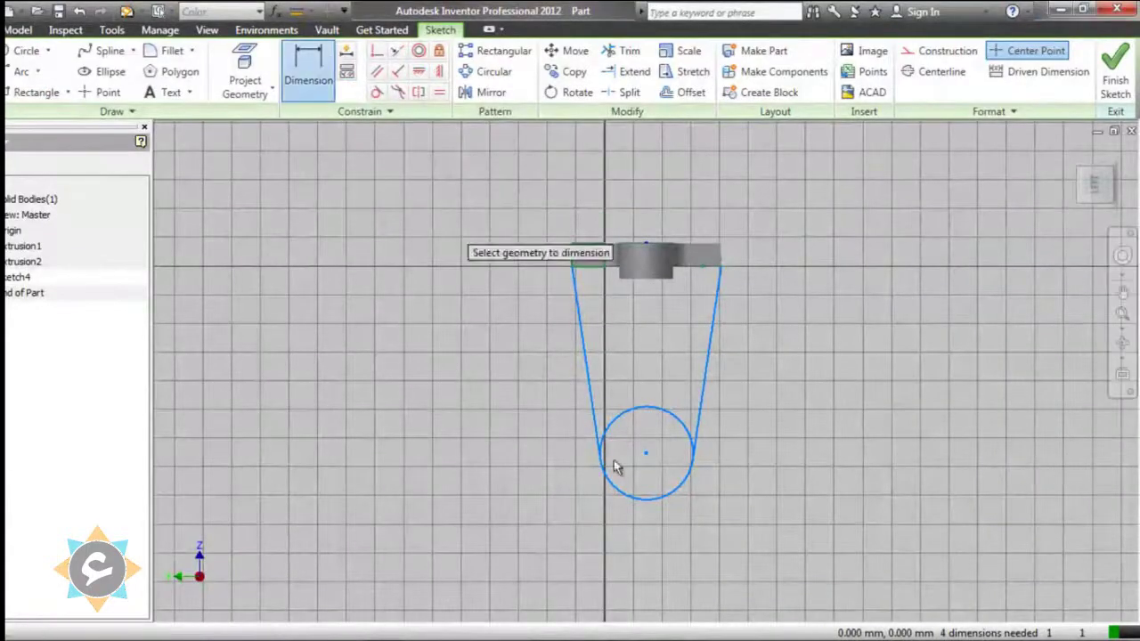
left_click(668, 497)
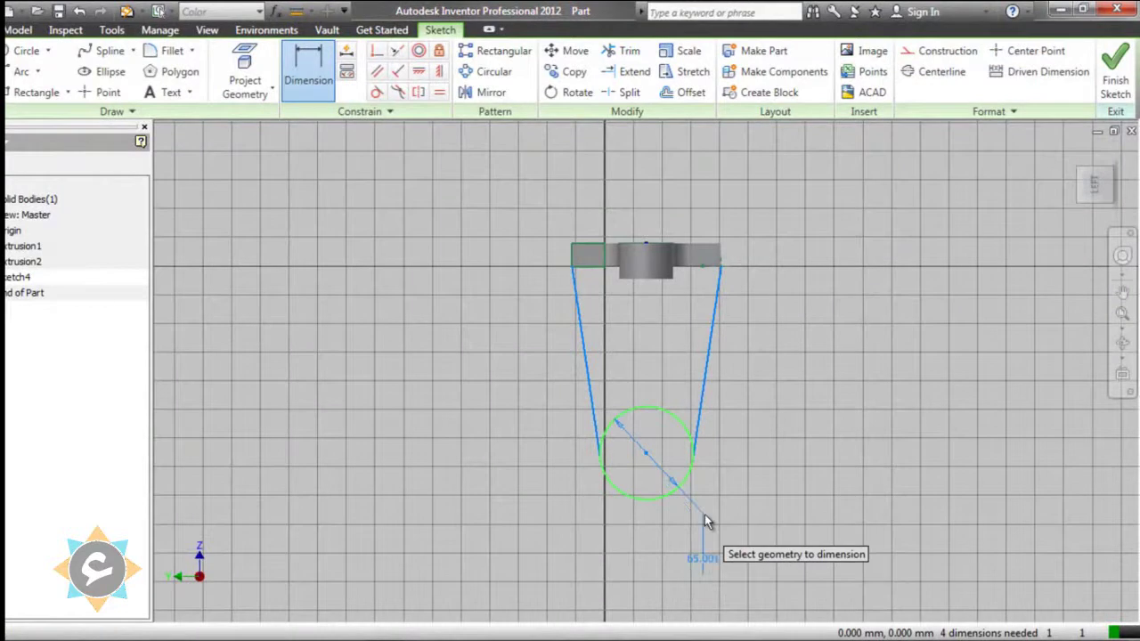
left_click(703, 517)
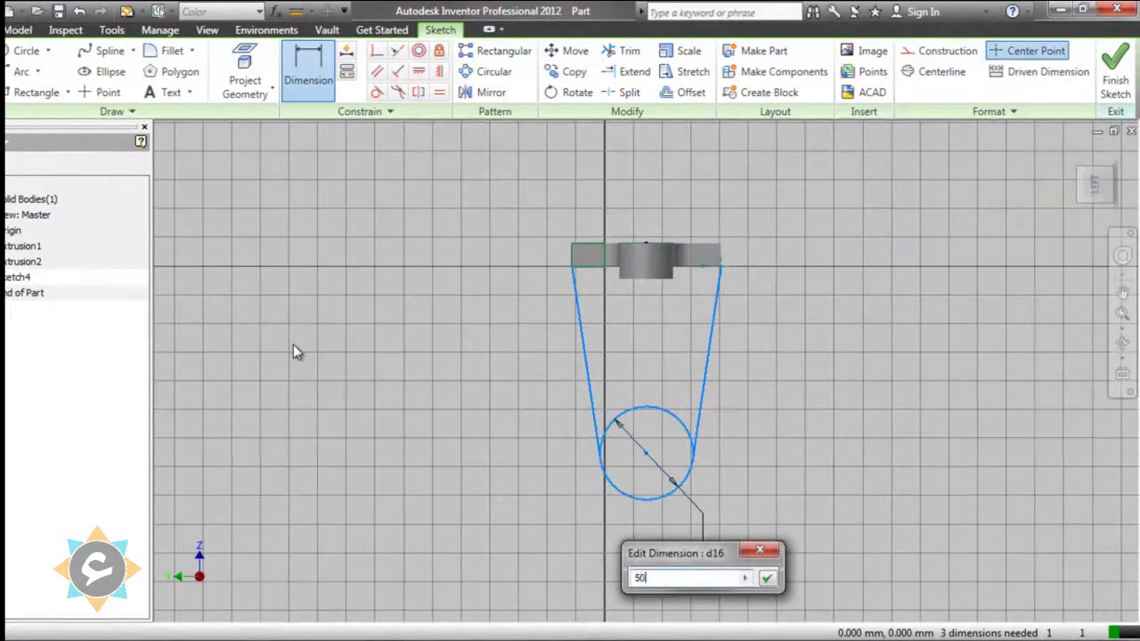
key("Return")
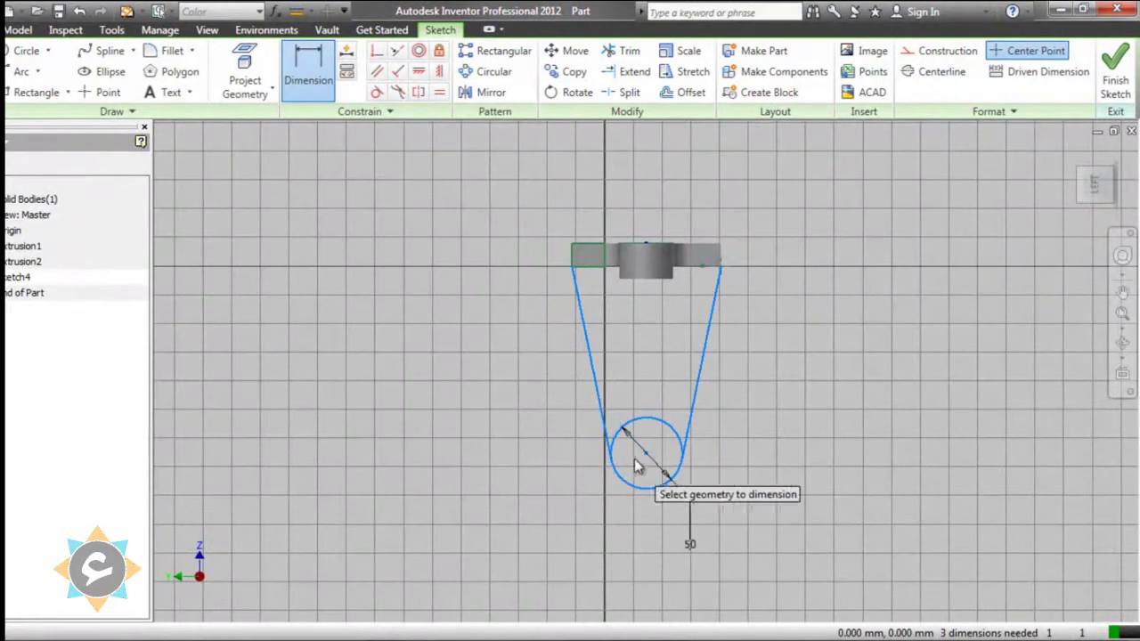
Step: Dimension the vertical distance from the plate's top-edge midpoint to the circle's centre as 148 mm
left_click(645, 246)
left_click(647, 451)
left_click(850, 326)
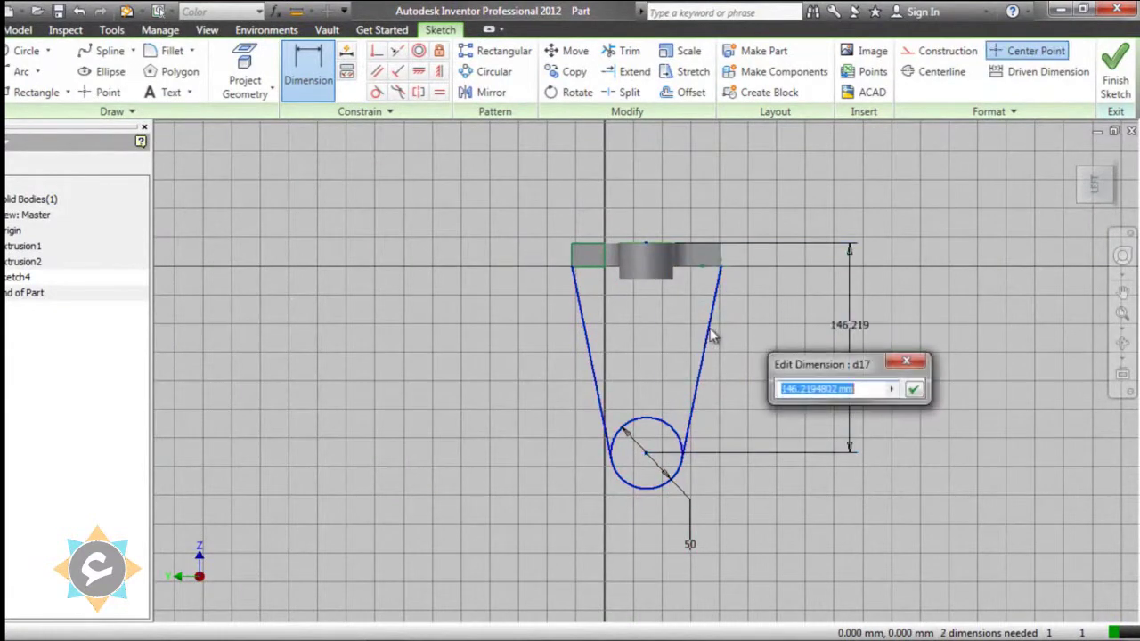
type("148")
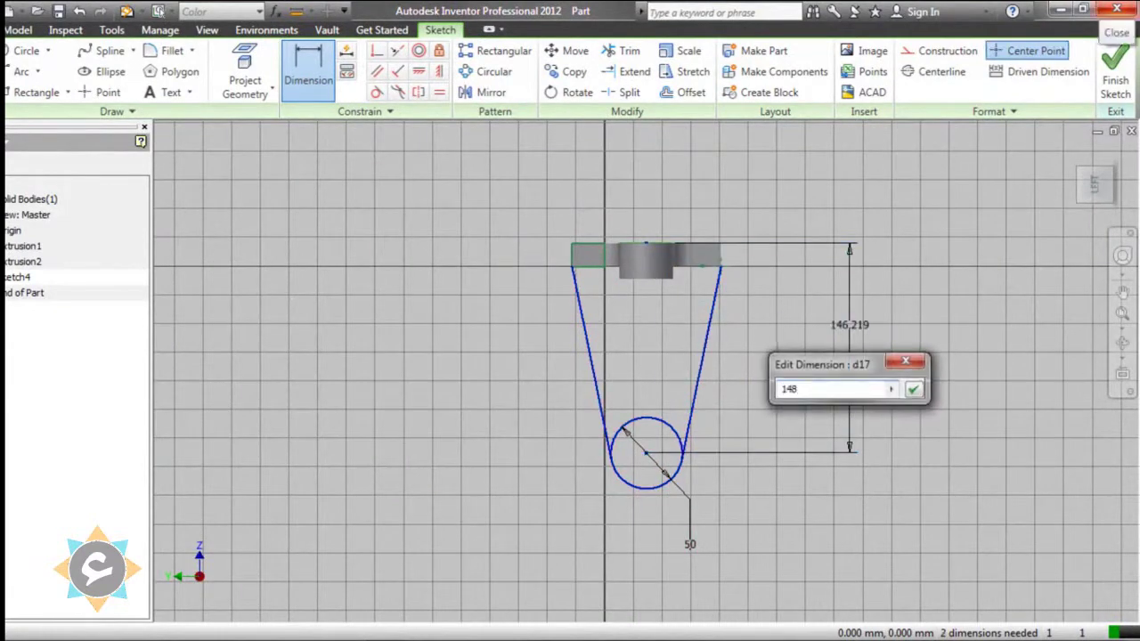
key("Return")
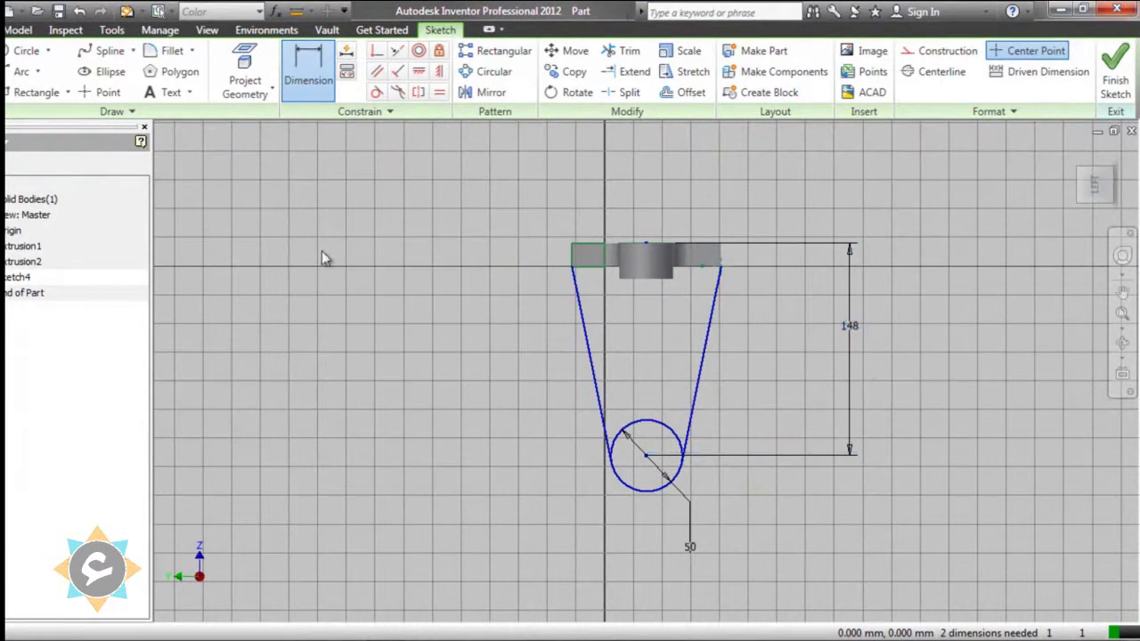
key("Escape")
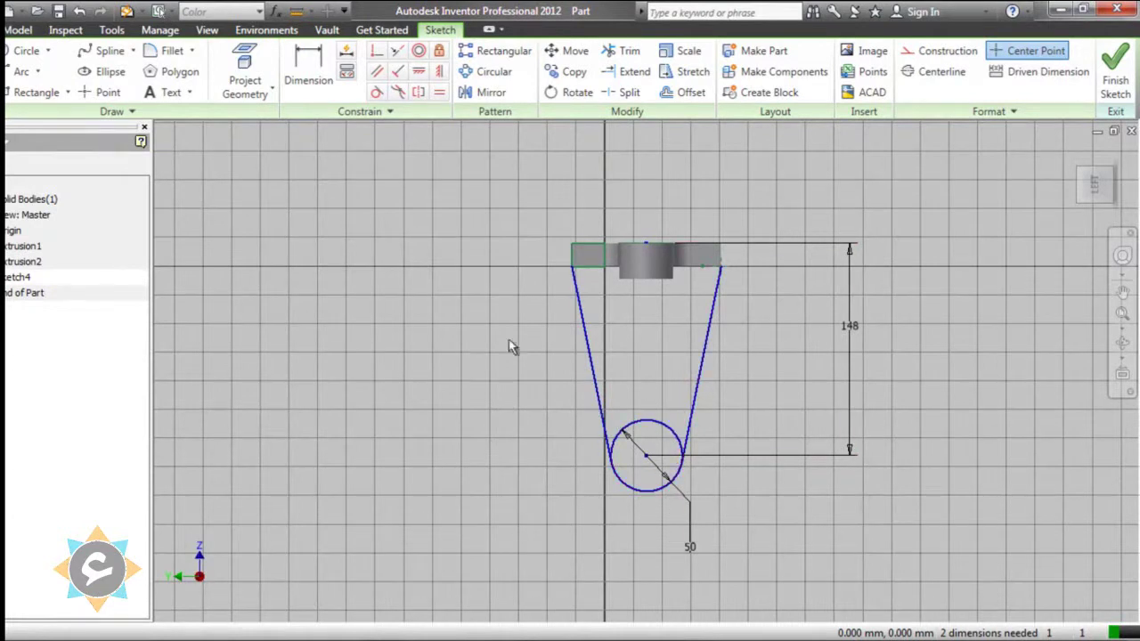
Step: Sketch a loose slanted line in the empty area beside the profile and delete it
left_click(2, 67)
left_click(253, 219)
left_click(314, 419)
key("Escape")
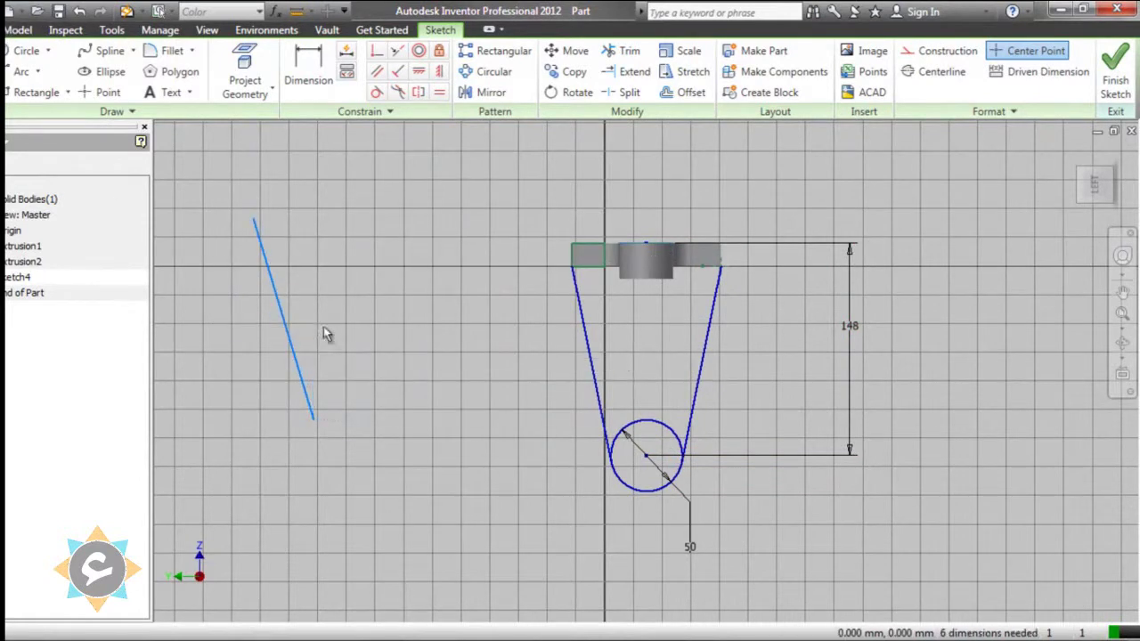
left_click(298, 355)
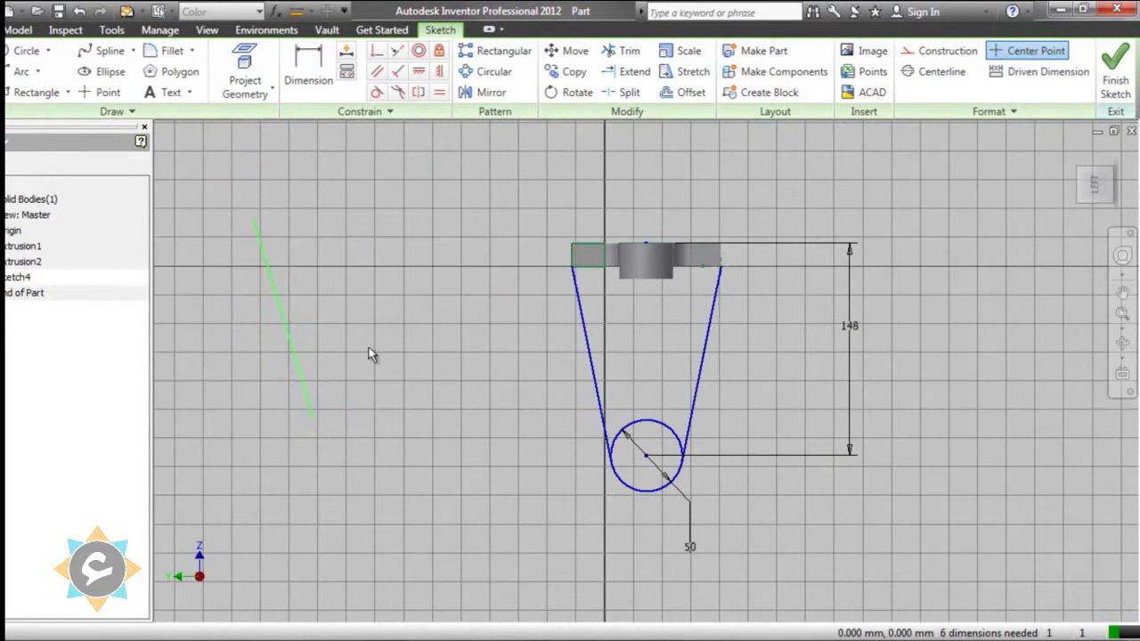
key("Delete")
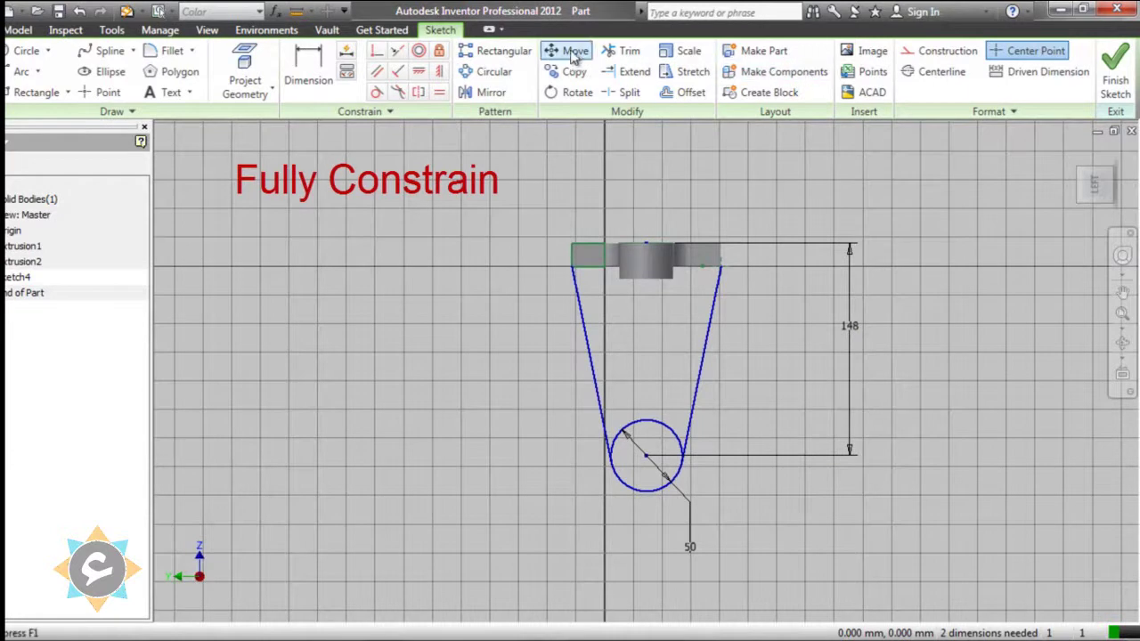
Step: Trim the circle's upper arc between the slanted lines, and add a concentric 28 mm diameter circle to complete the sketch
left_click(624, 51)
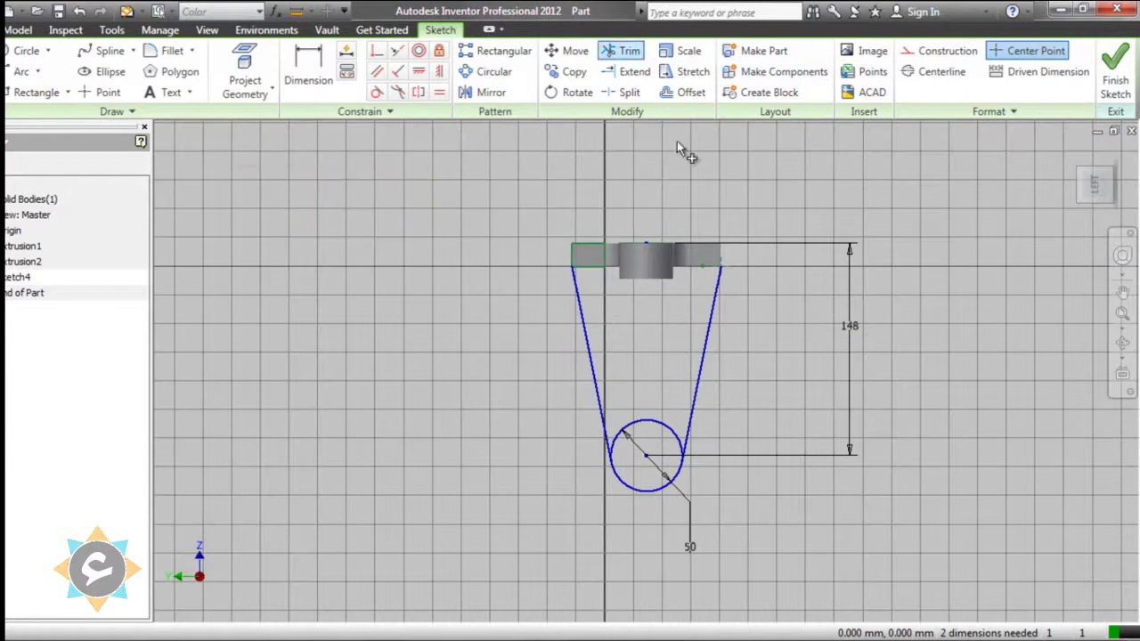
left_click(660, 430)
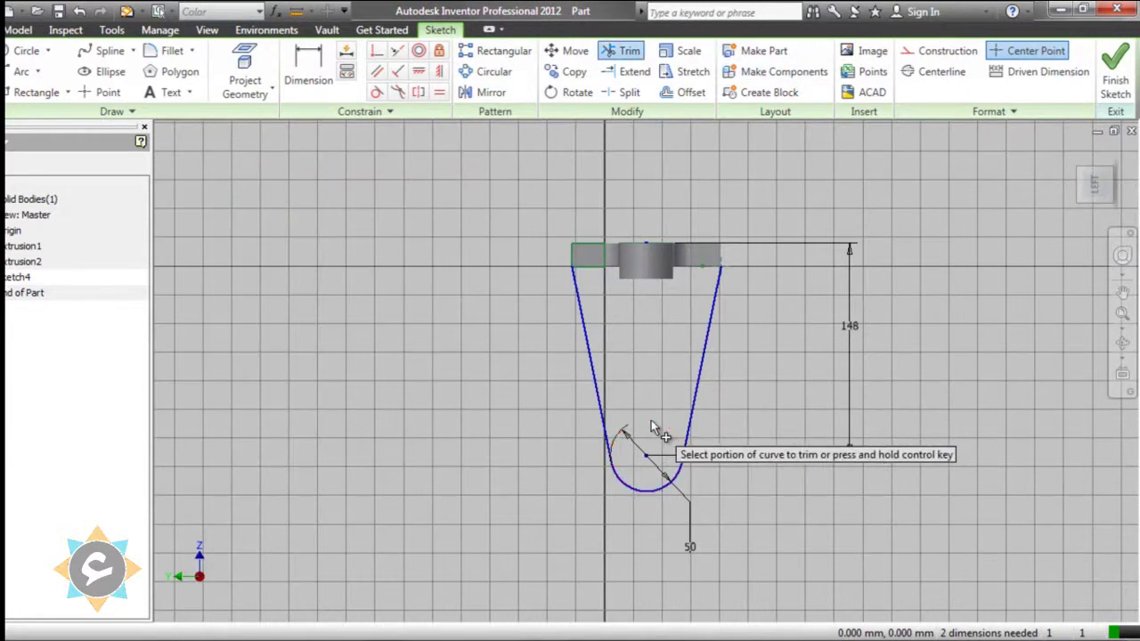
left_click(22, 51)
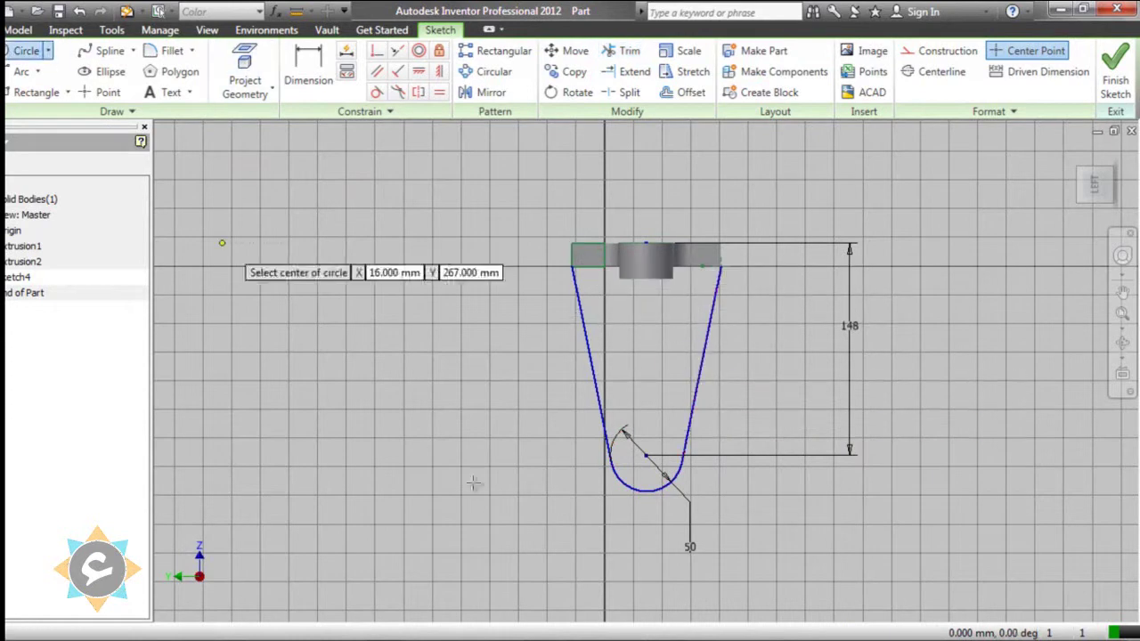
left_click(646, 456)
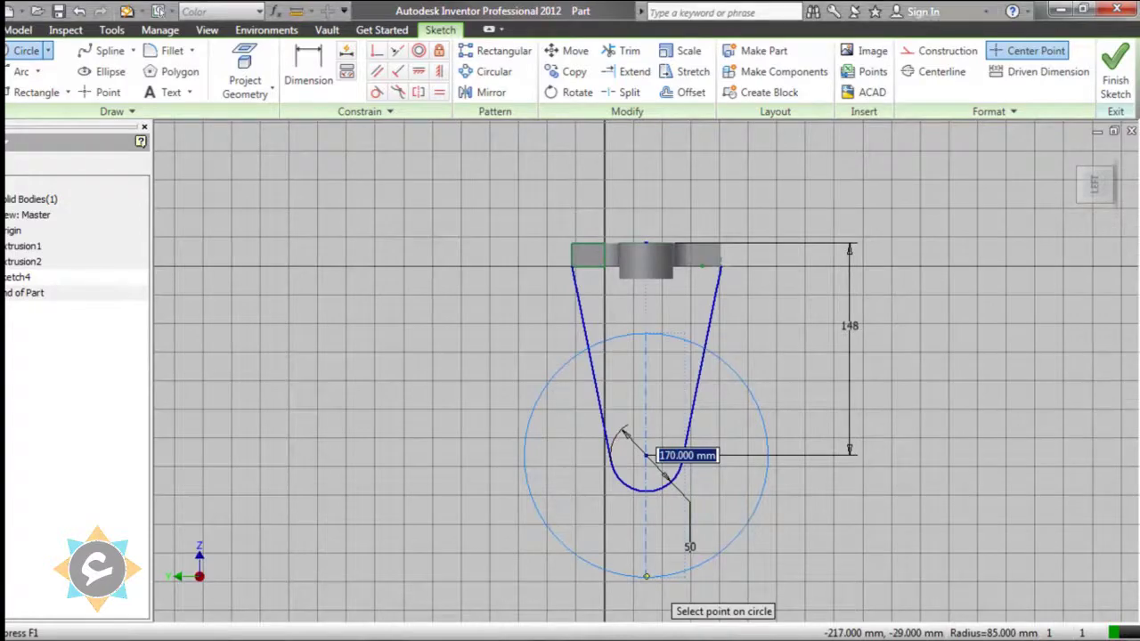
key("alt+Tab")
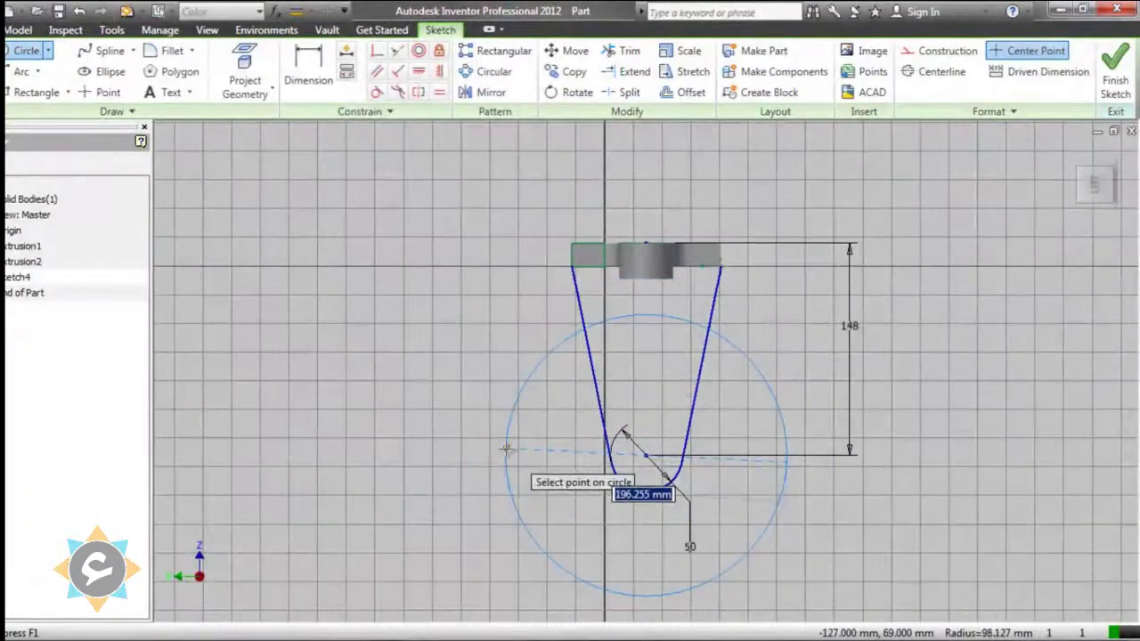
type("28")
key("Return")
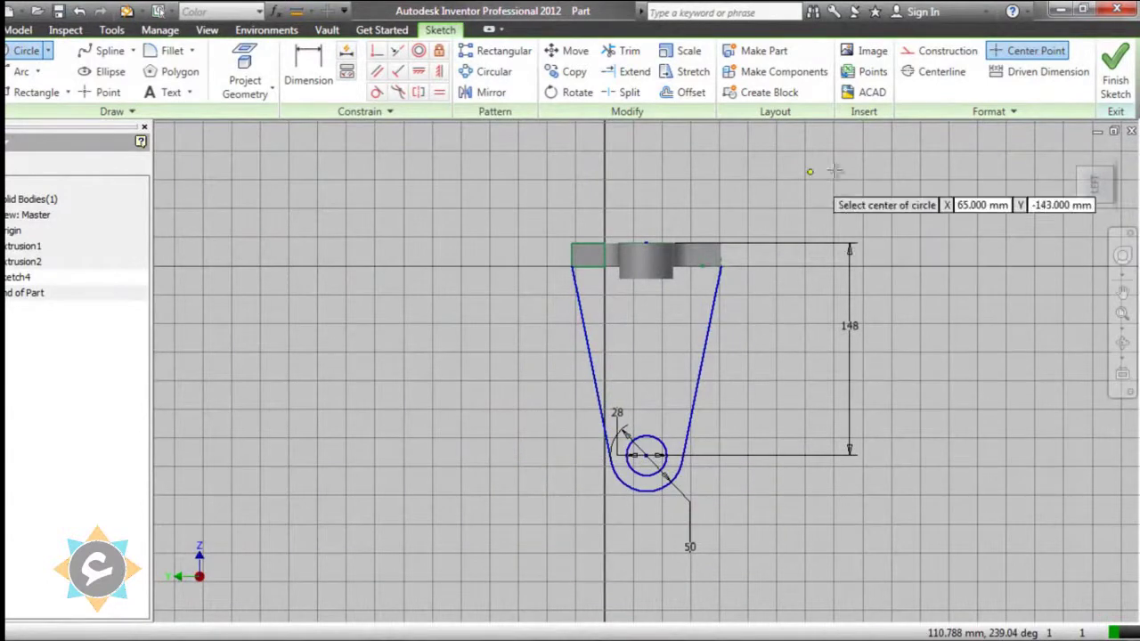
left_click(1115, 79)
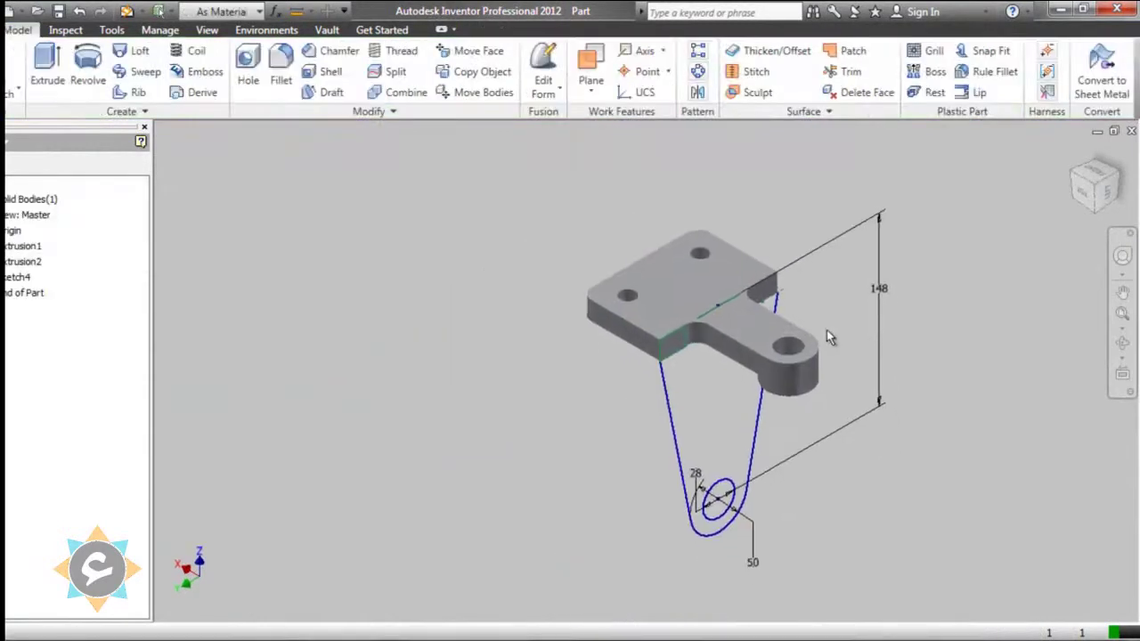
Step: Switch to Adobe Reader, examine the vertical plate's thickness and shape in the bracket drawing, and return to Autodesk Inventor
key("alt+Tab")
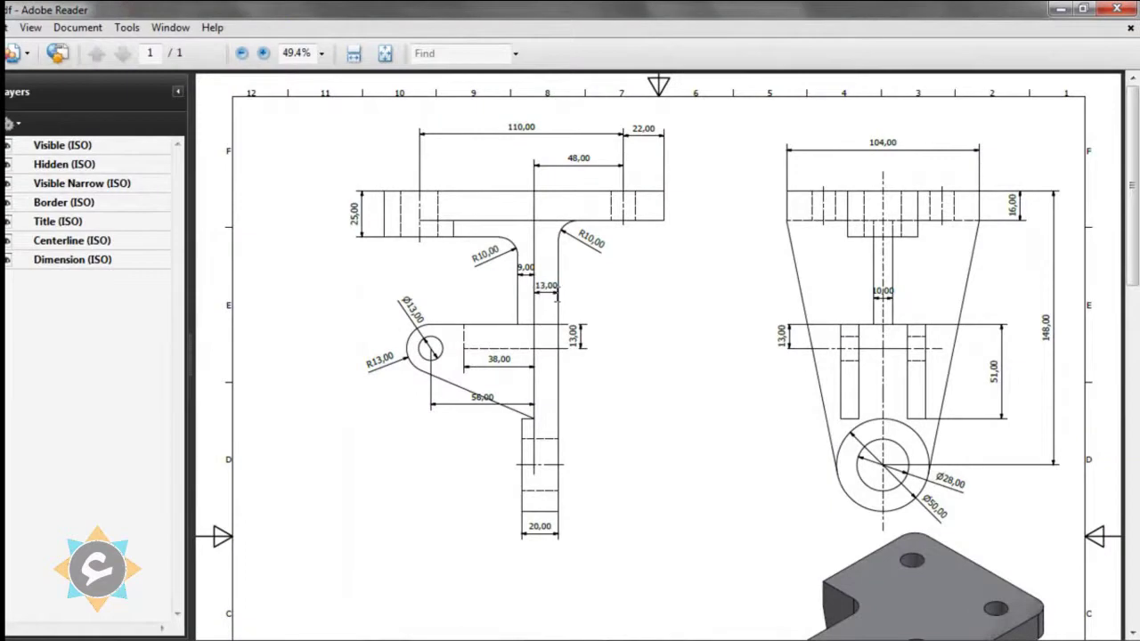
scroll(558, 301, "down", 1)
scroll(548, 287, "down", 5)
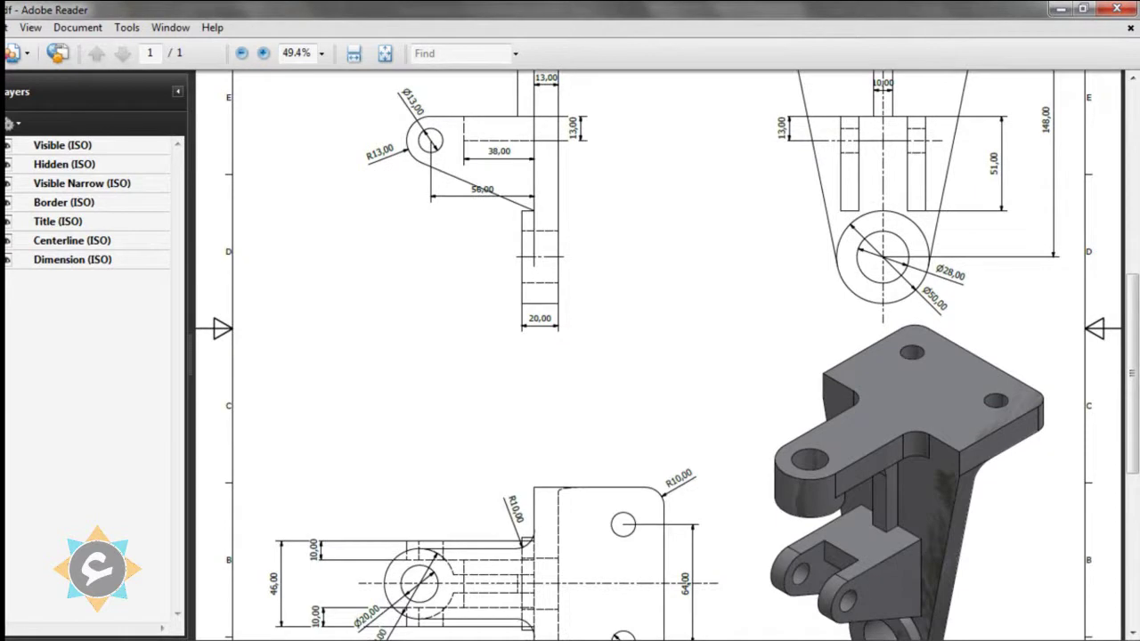
key("alt+Tab")
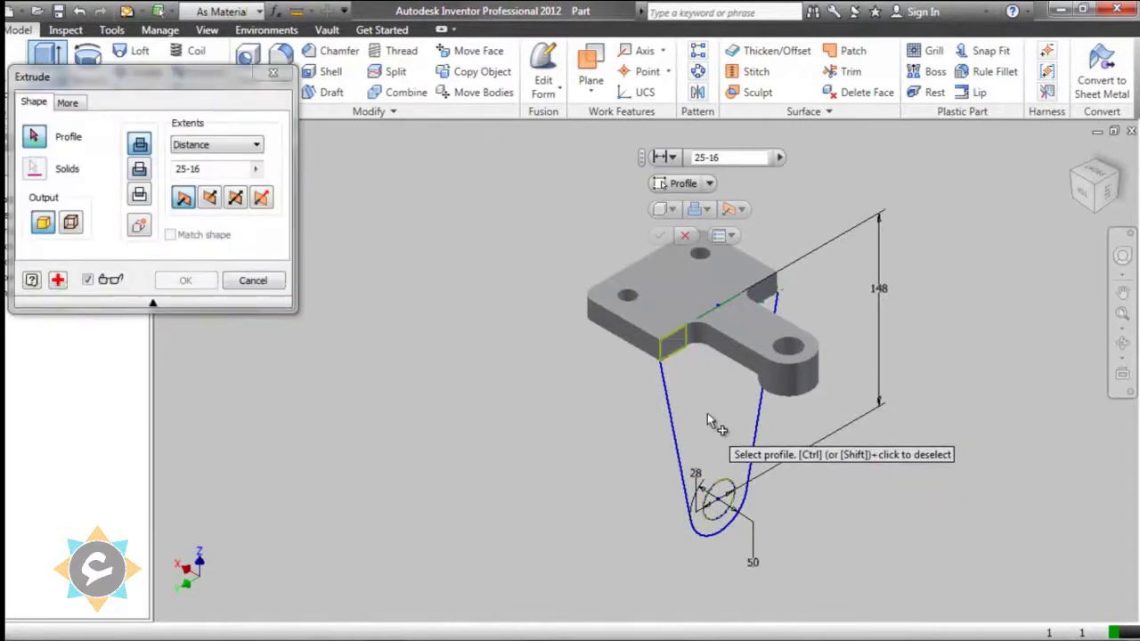
Step: Cancel the extrusion and close the sketch profile's open upper end with a line along the plate's underside between the slanted lines
left_click(257, 281)
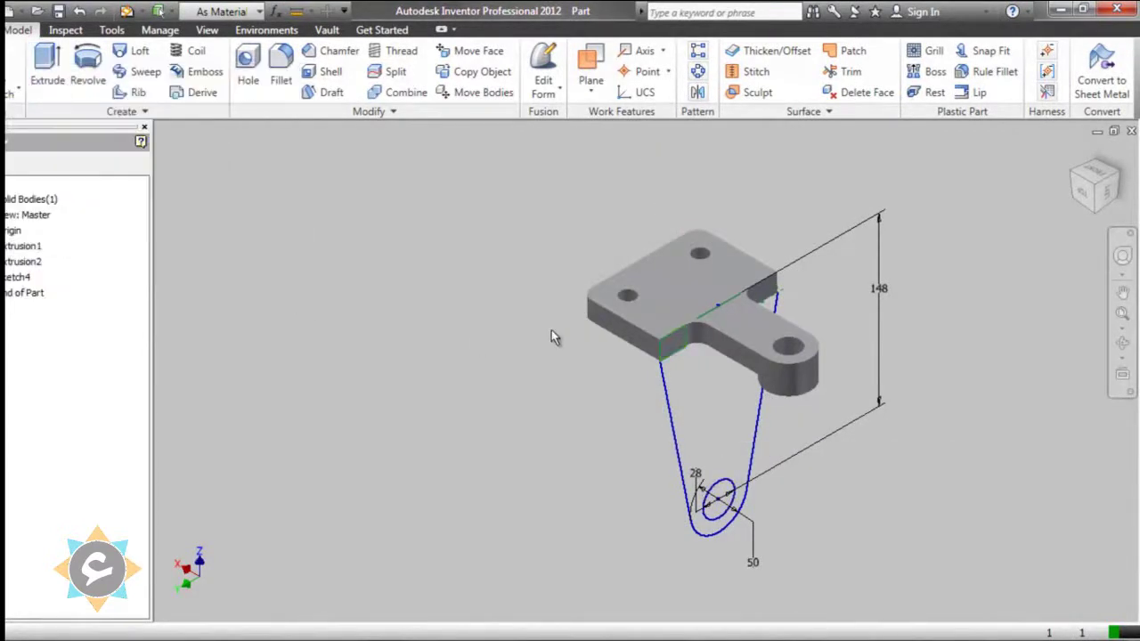
mouse_move(656, 376)
middle_mouse_down("shift")
mouse_move(647, 382)
mouse_move(570, 344)
mouse_move(652, 377)
mouse_move(432, 186)
middle_mouse_up("shift")
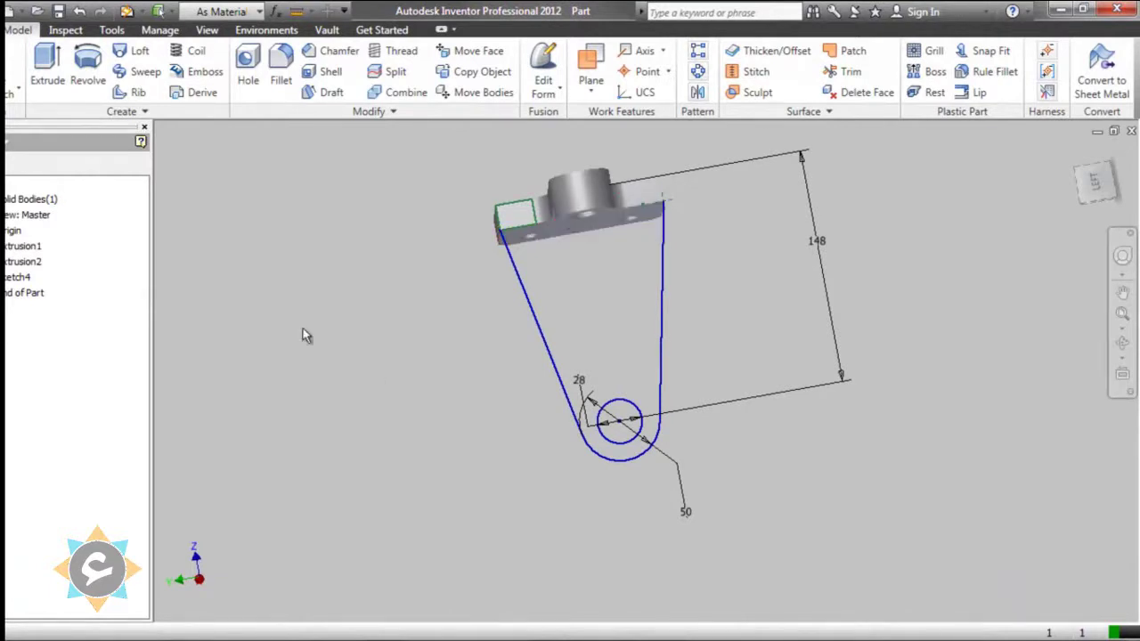
double_click(31, 278)
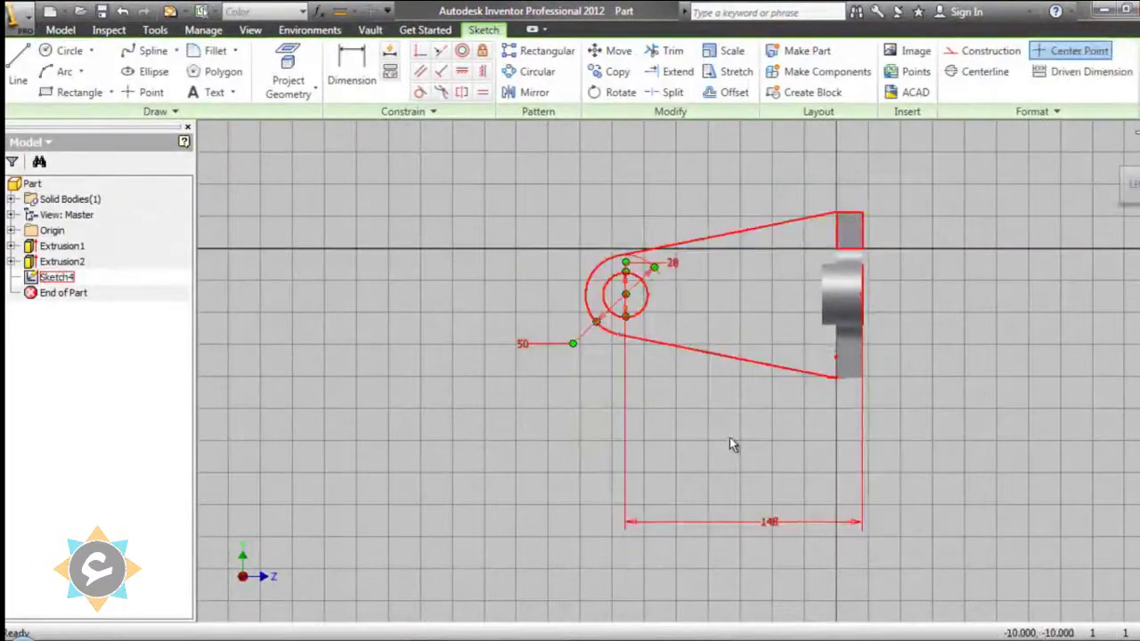
key("Escape")
left_click(12, 57)
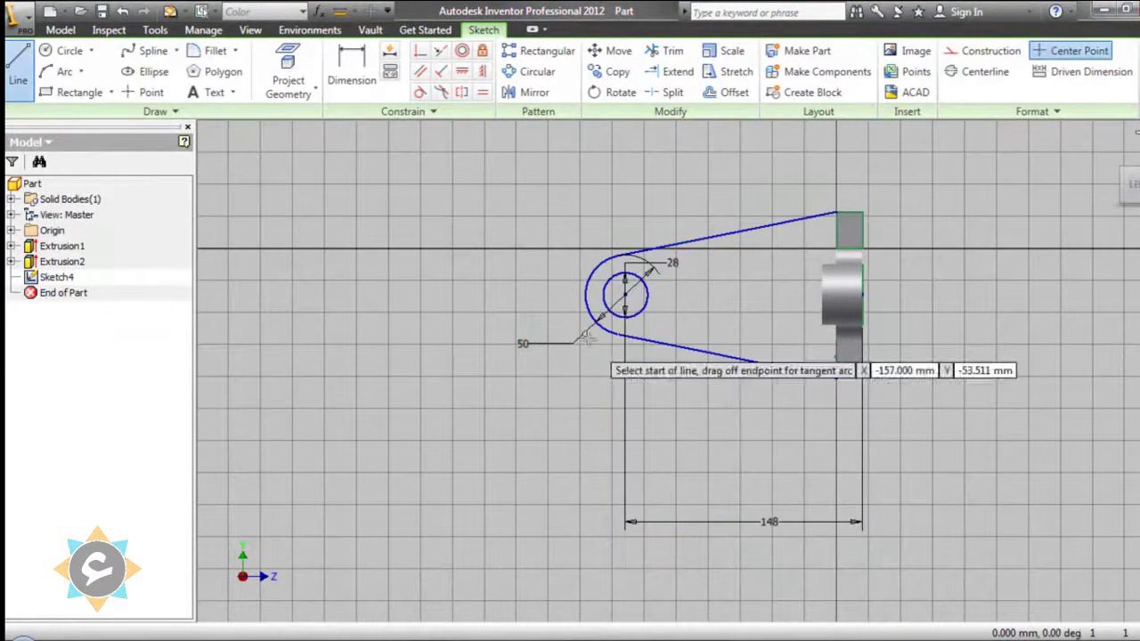
left_click(836, 377)
left_click(836, 214)
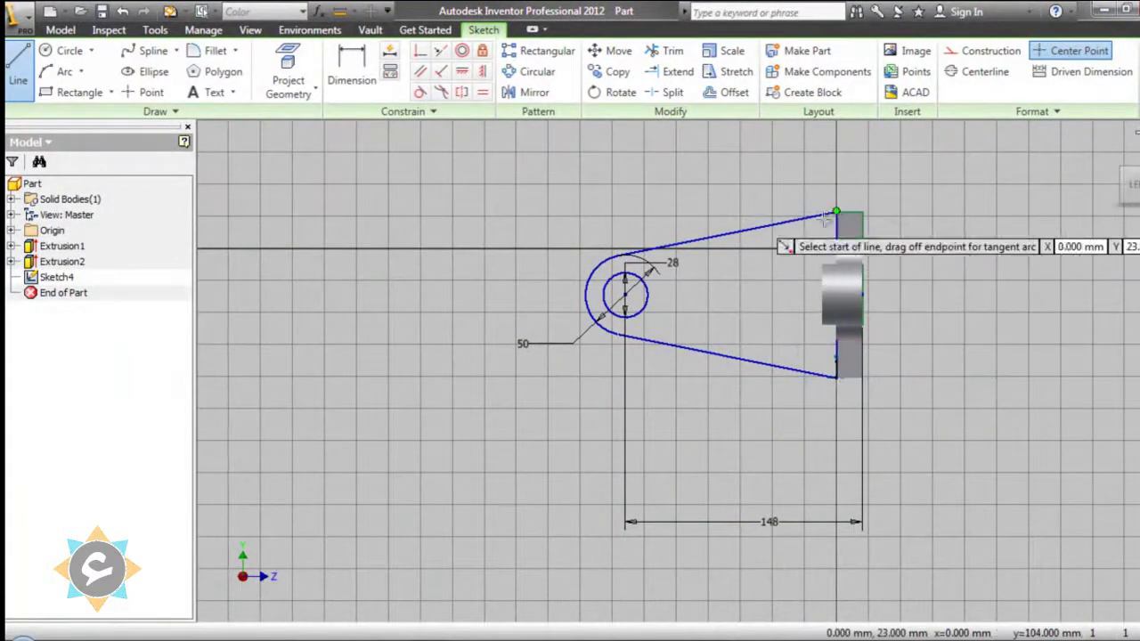
left_click(1138, 72)
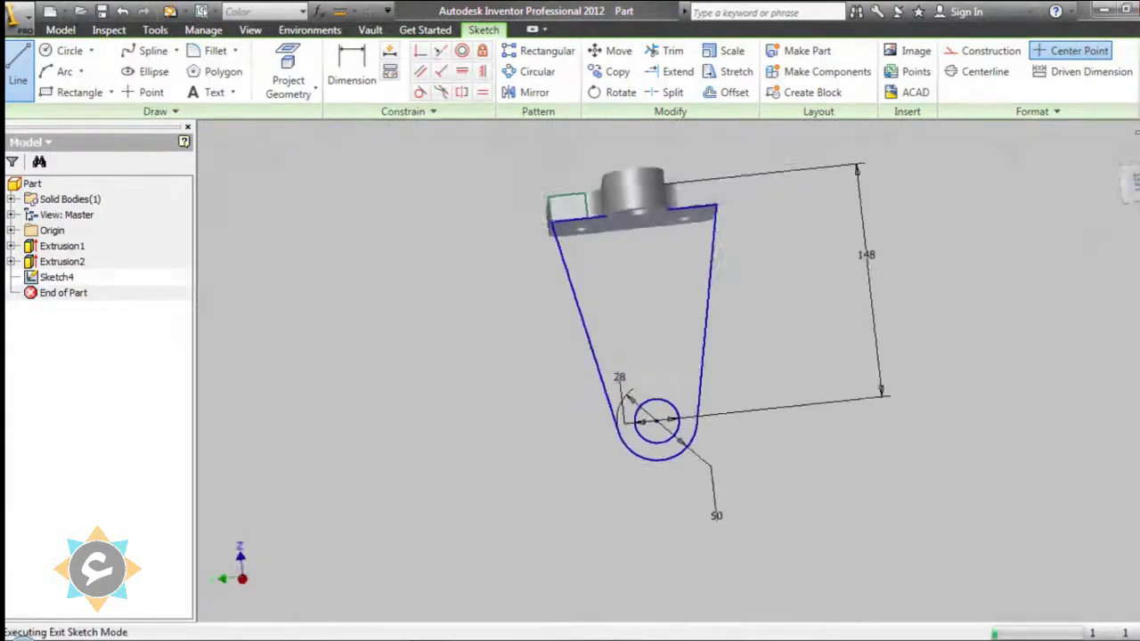
left_click(1121, 157)
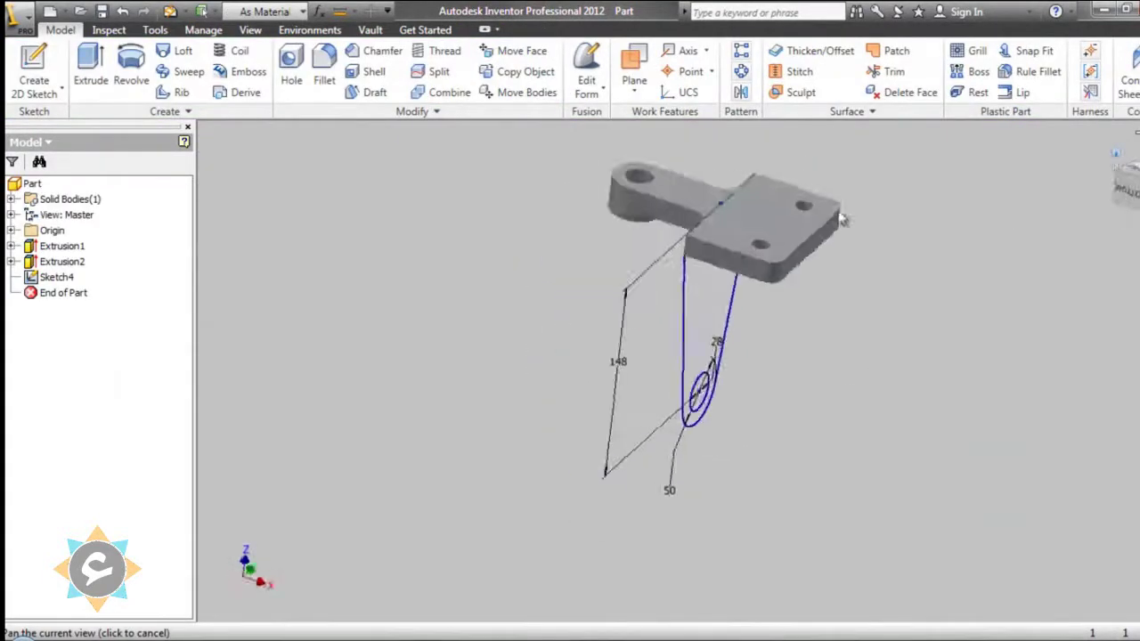
Step: Cancel the extrusion and reopen the vertical plate's tapered sketch profile for editing
left_click(96, 69)
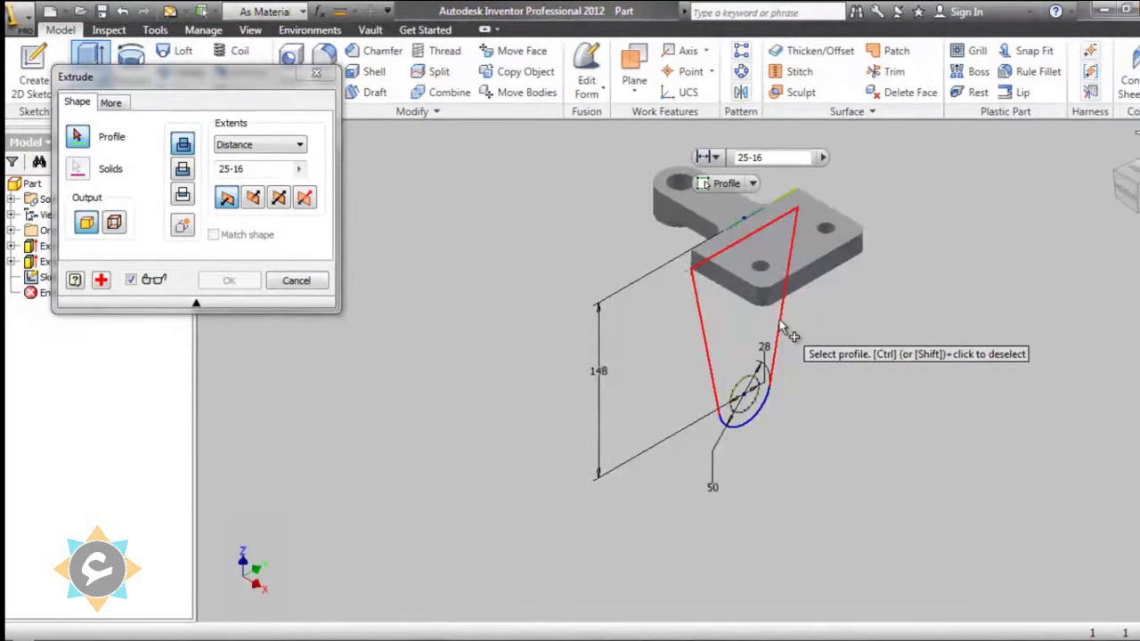
left_click(298, 282)
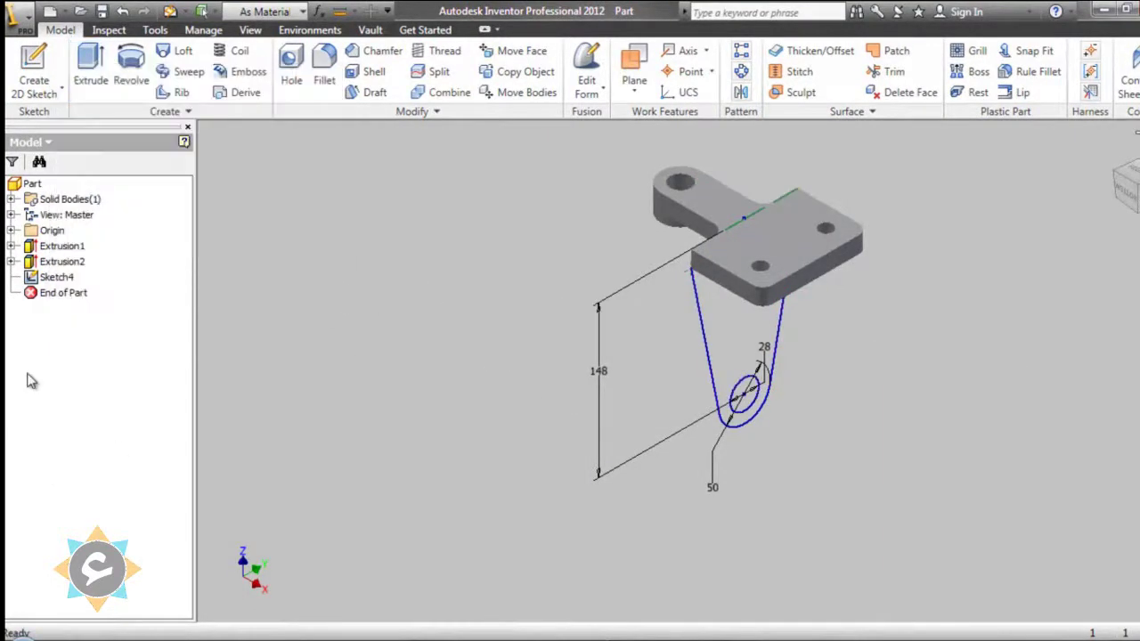
double_click(40, 279)
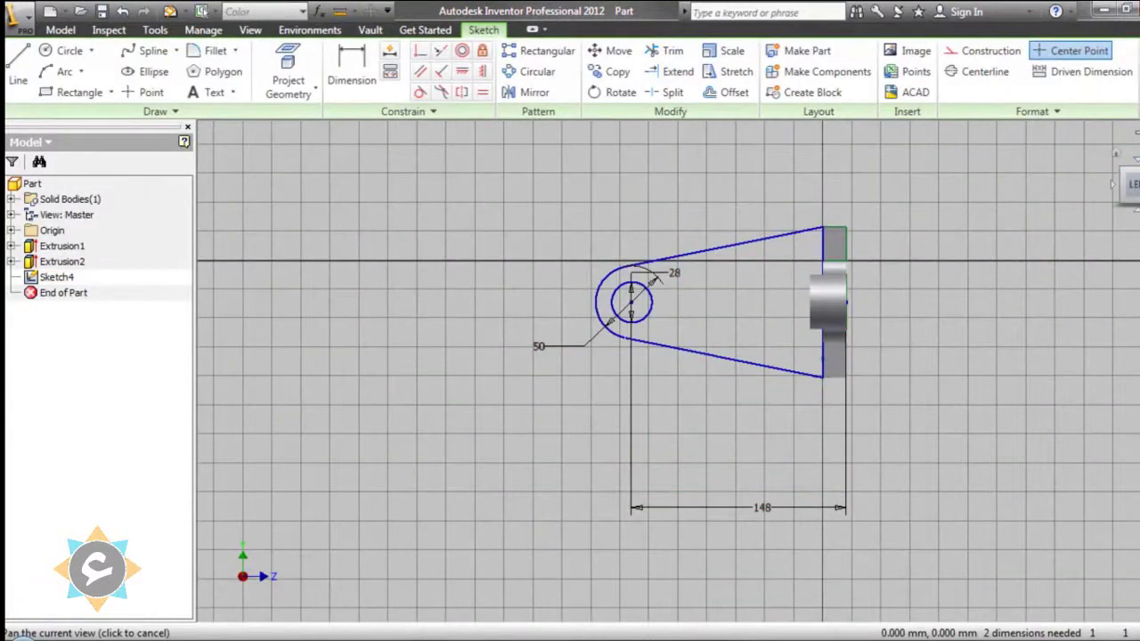
left_click(1138, 154)
middle_click_drag(697, 357, 722, 296)
scroll(731, 362, "down", 3)
middle_click_drag(734, 359, 761, 435)
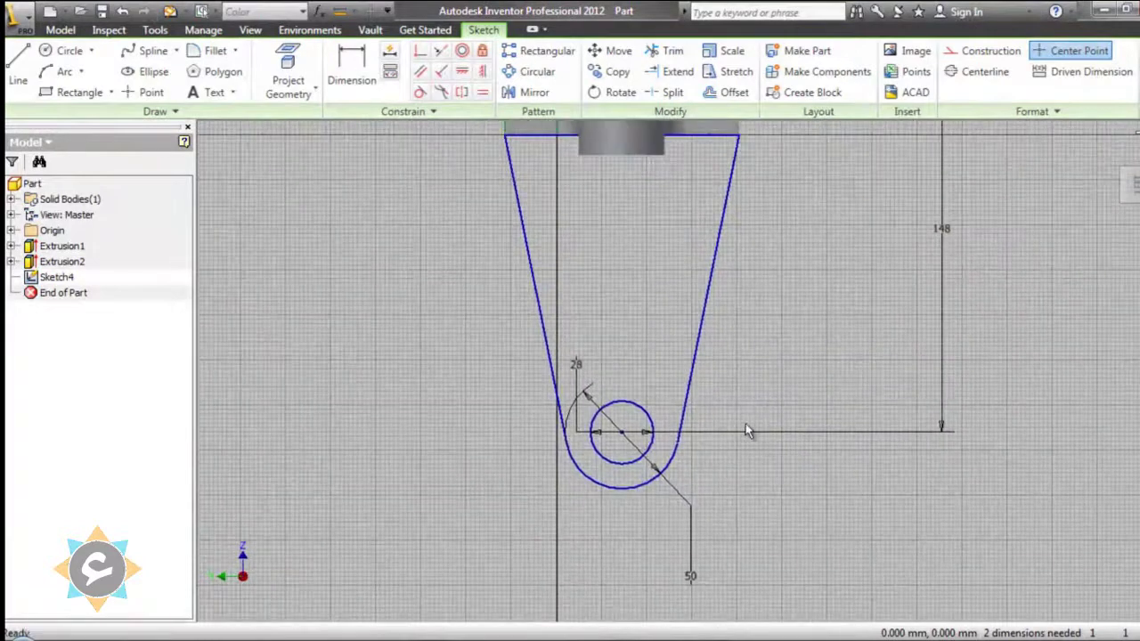
Step: Extend the right slanted line to meet the rounded end's arc, closing the gap, and finish the sketch
scroll(686, 478, "up", 3)
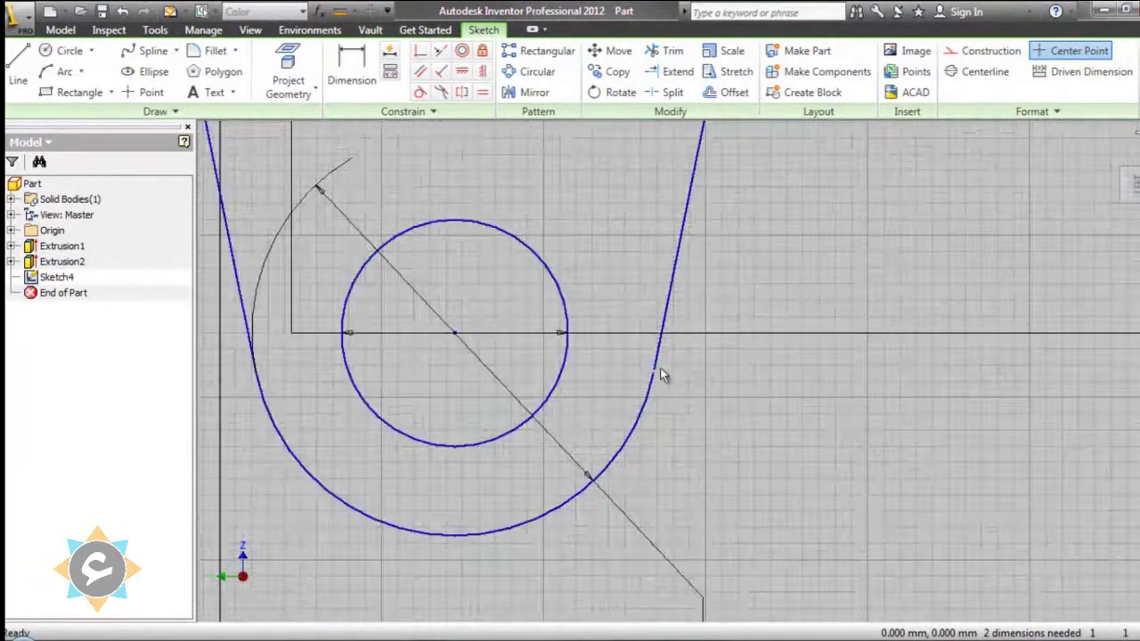
scroll(660, 367, "up", 2)
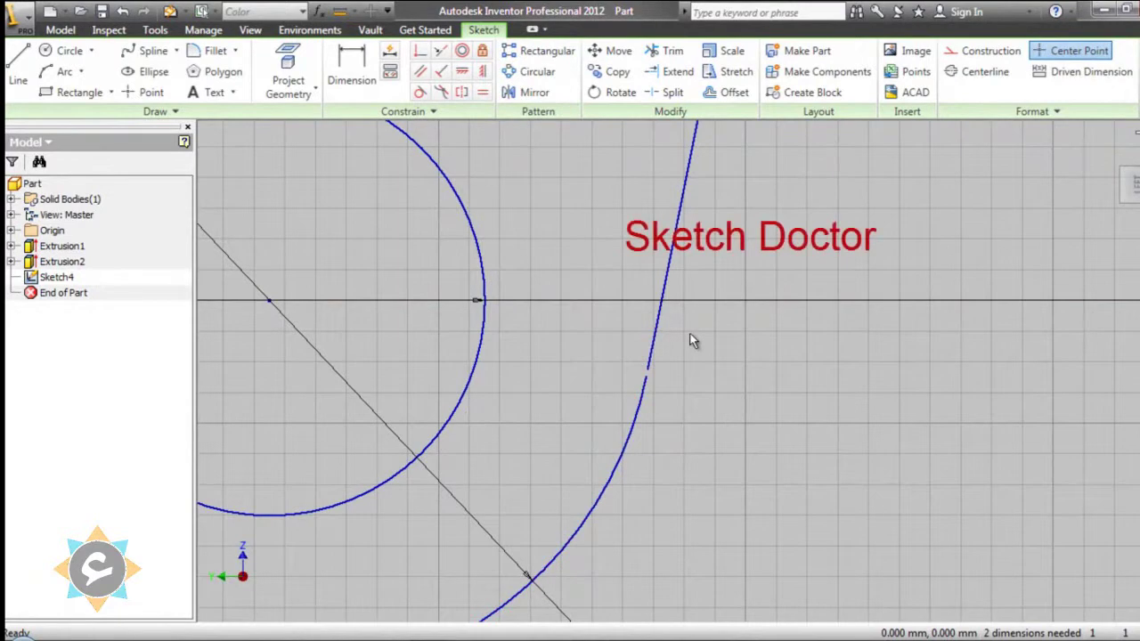
left_click(680, 75)
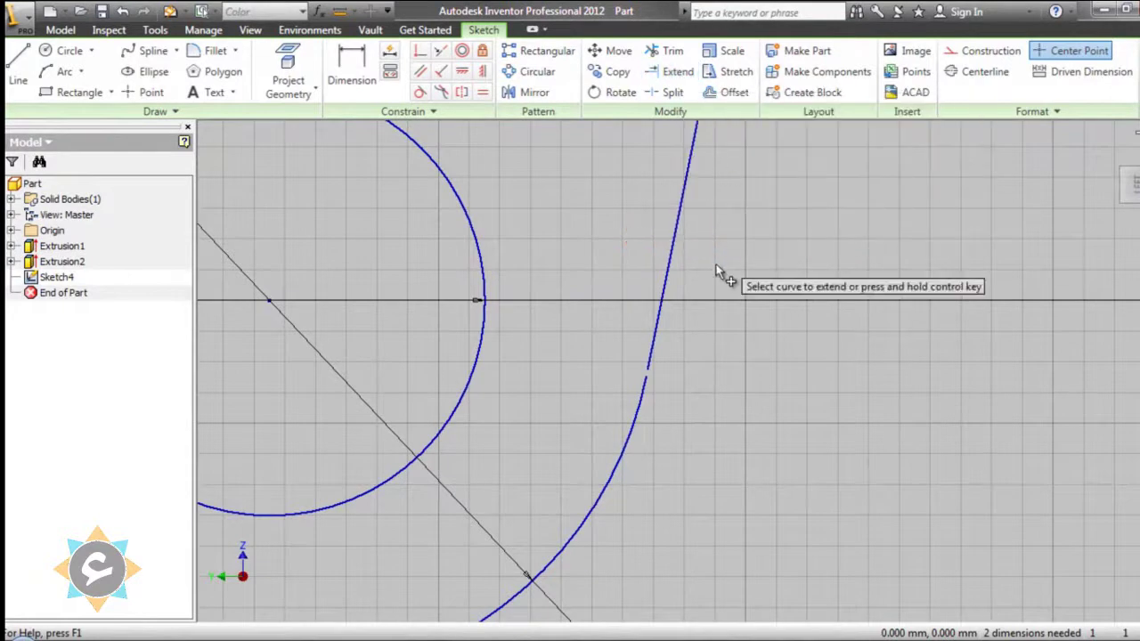
left_click(649, 359)
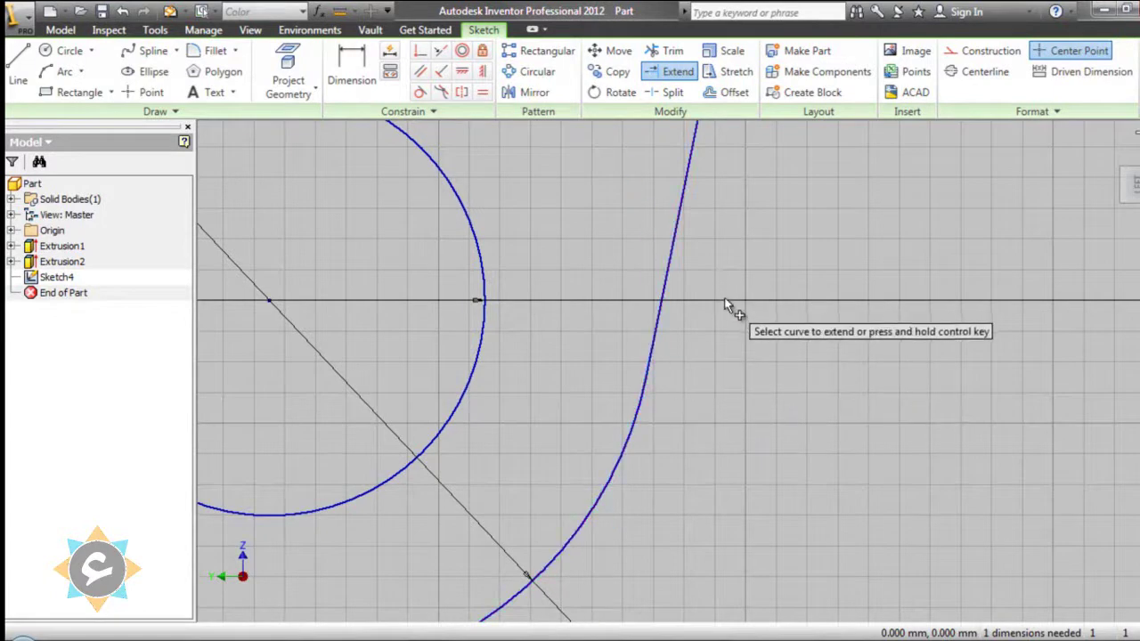
scroll(680, 294, "down", 5)
scroll(674, 297, "down", 5)
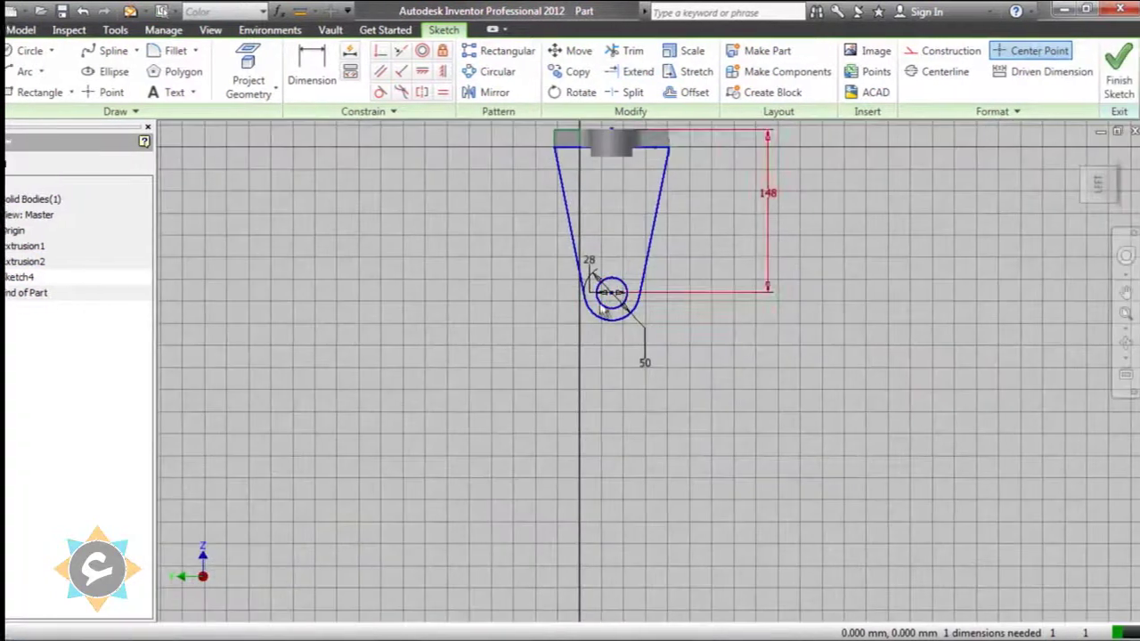
left_click(1115, 69)
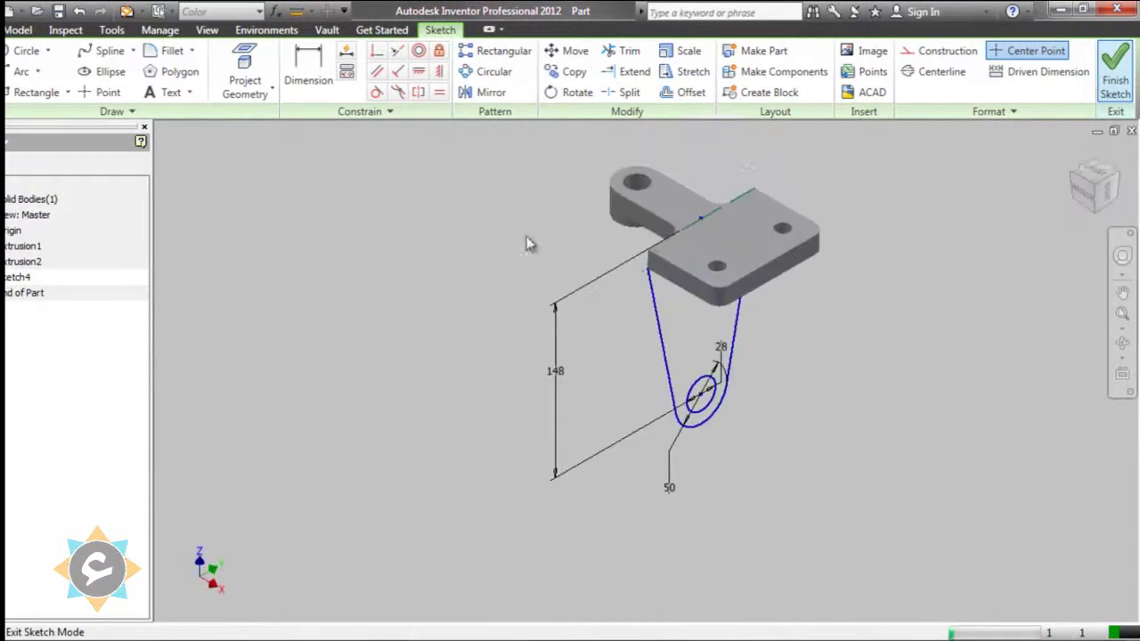
Step: Retry the extrusion, cancel it, and reopen the vertical plate's sketch for editing
left_click(47, 61)
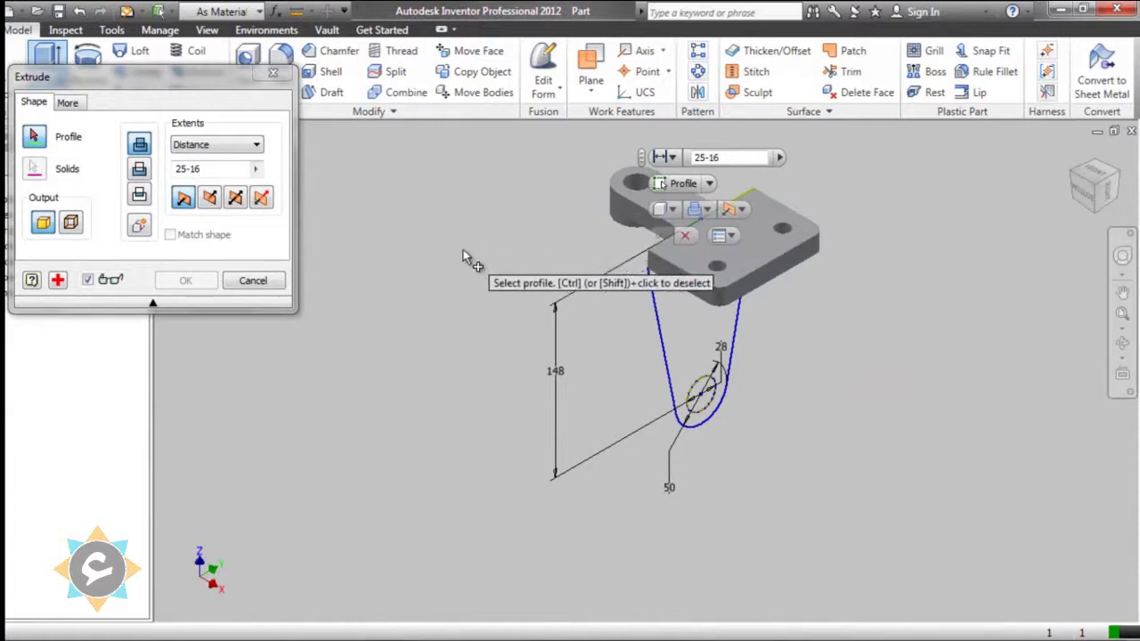
key("Escape")
left_click(20, 278)
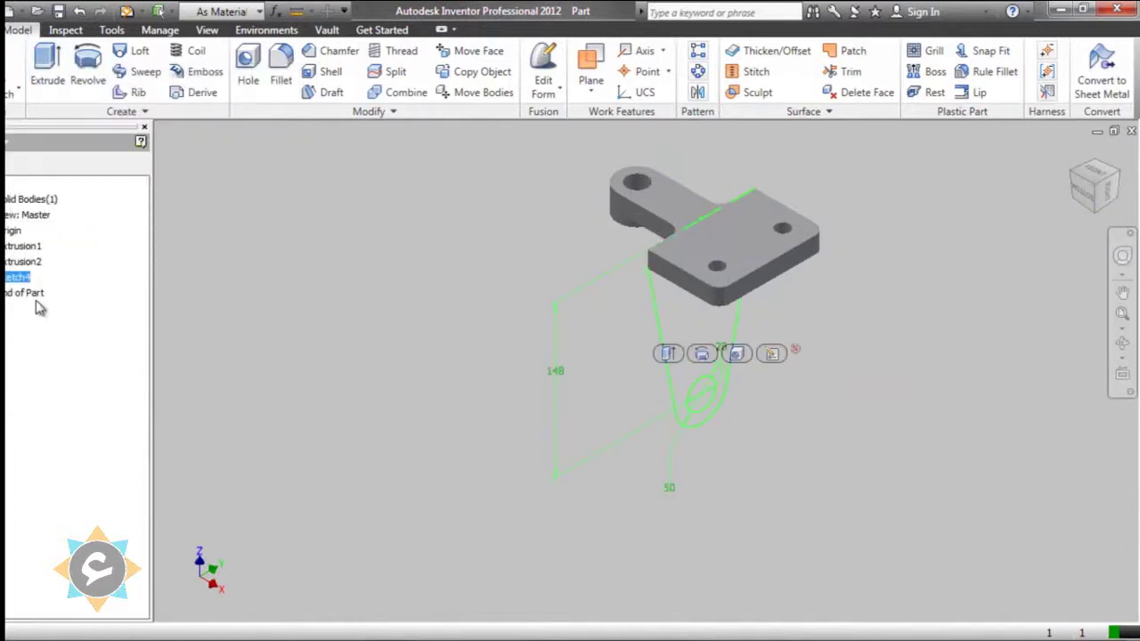
double_click(7, 279)
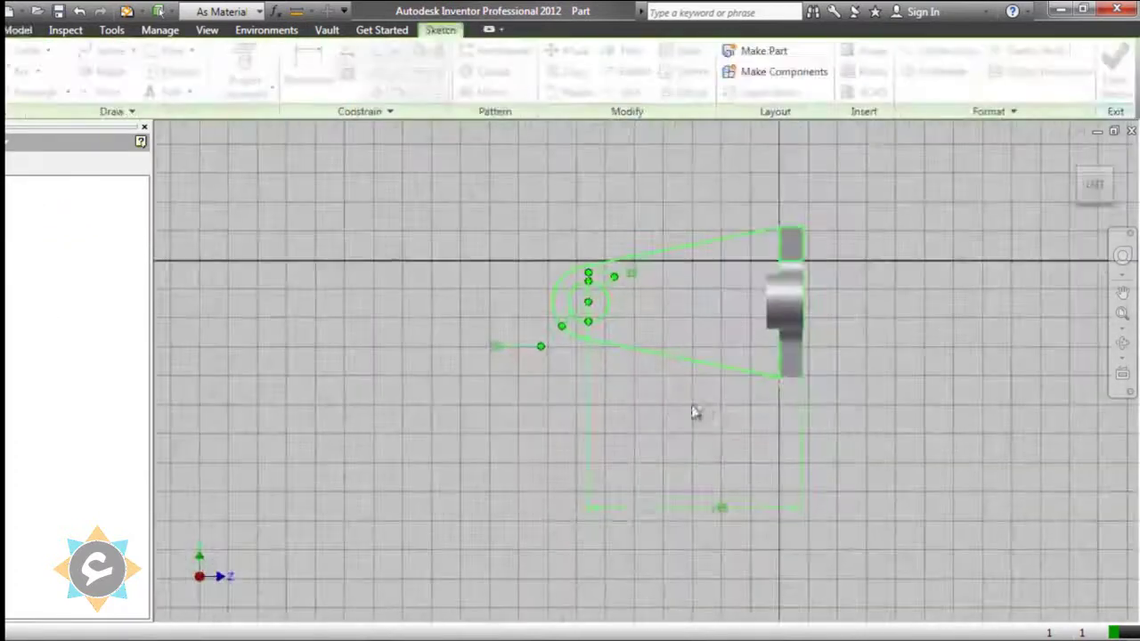
Step: Examine the profile's corners at the plate's underside and the joint between slanted line and arc for remaining gaps
scroll(756, 383, "down", 5)
middle_click_drag(782, 394, 636, 428)
left_click(781, 442)
mouse_move(807, 326)
middle_mouse_down()
mouse_move(784, 427)
mouse_move(825, 449)
middle_mouse_up()
scroll(768, 358, "up", 3)
mouse_move(767, 357)
middle_mouse_down()
mouse_move(781, 484)
mouse_move(799, 523)
middle_mouse_up()
middle_click_drag(738, 336, 743, 447)
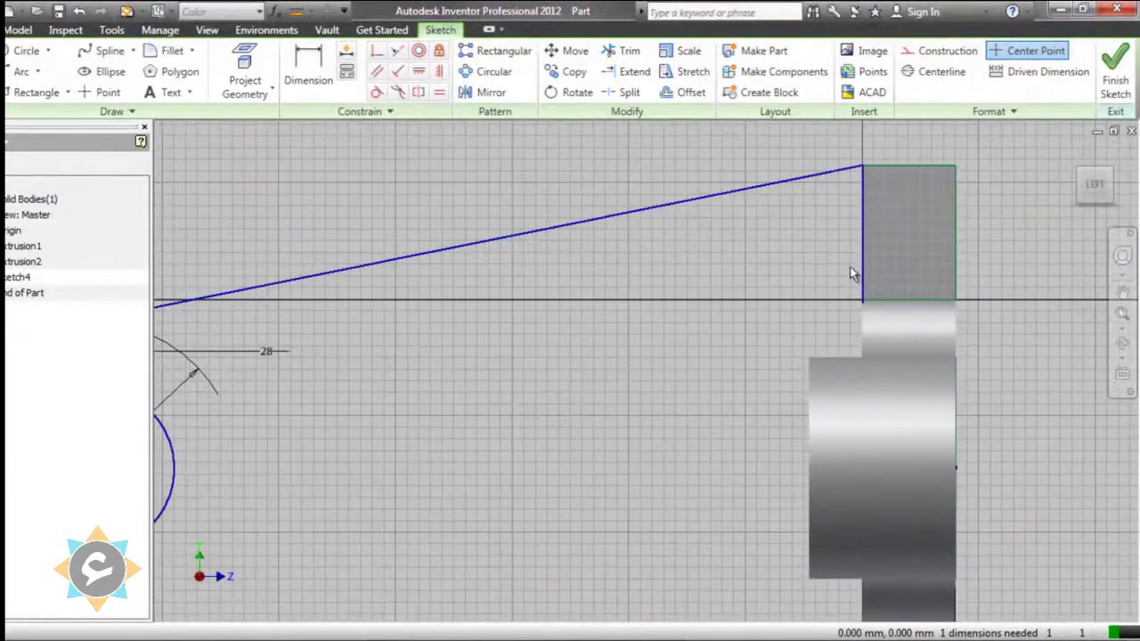
left_click(860, 286)
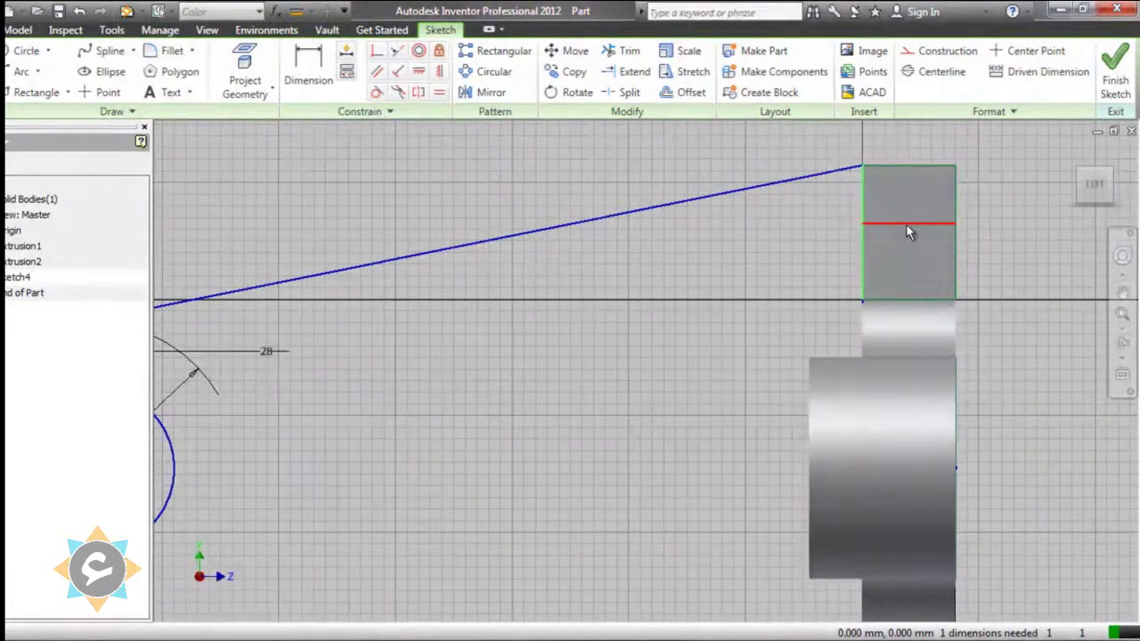
key("Escape")
scroll(865, 251, "down", 3)
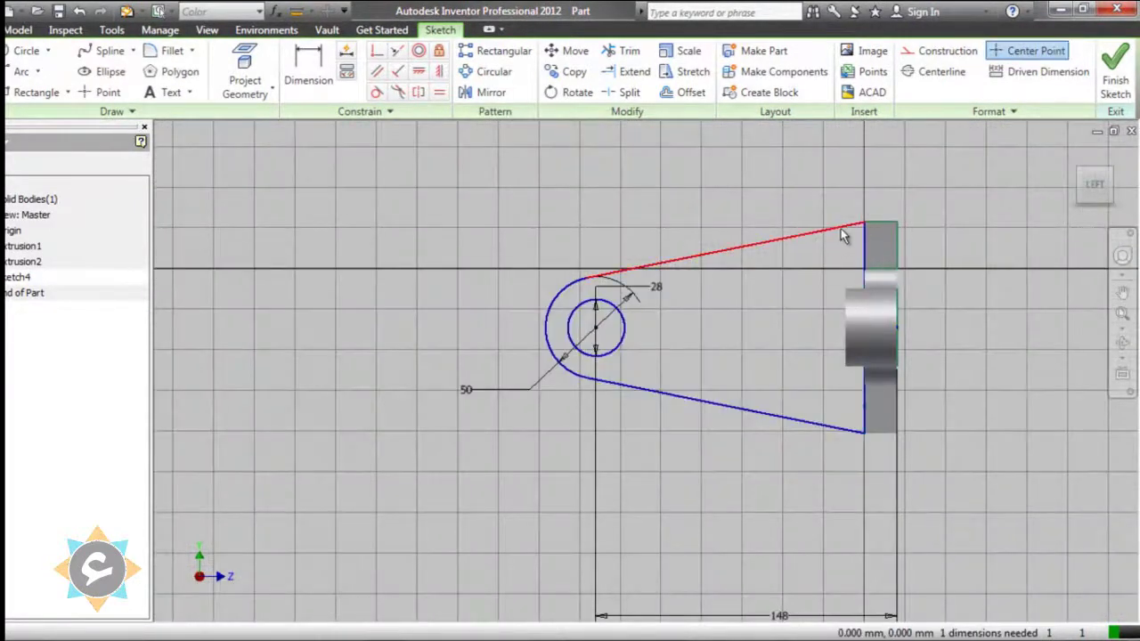
scroll(589, 283, "up", 5)
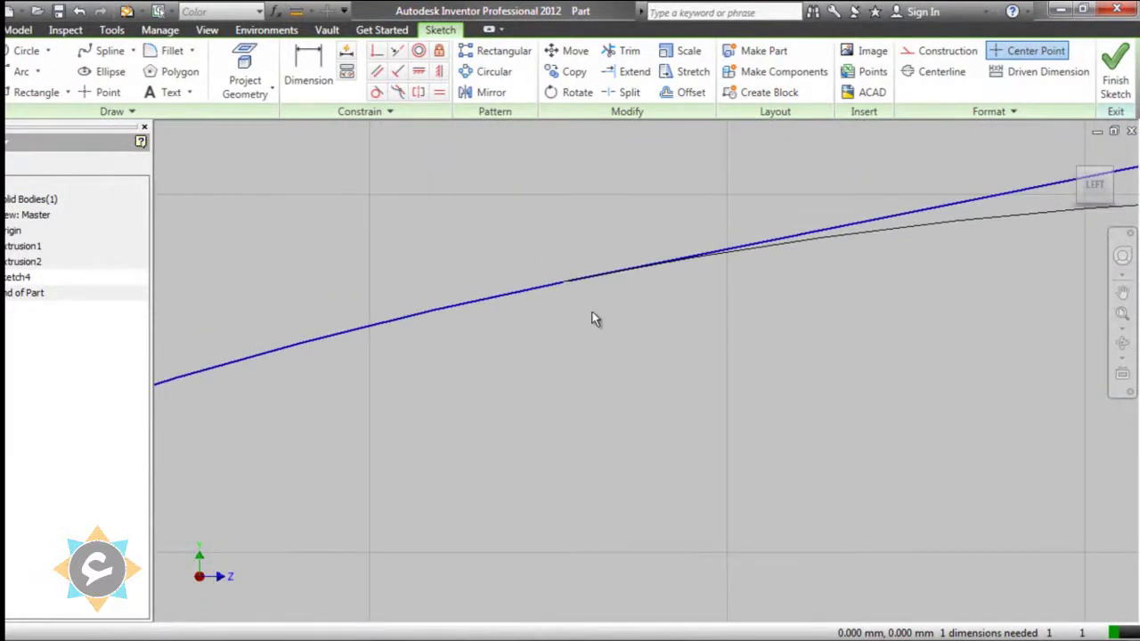
scroll(595, 318, "down", 5)
middle_click_drag(691, 271, 660, 211)
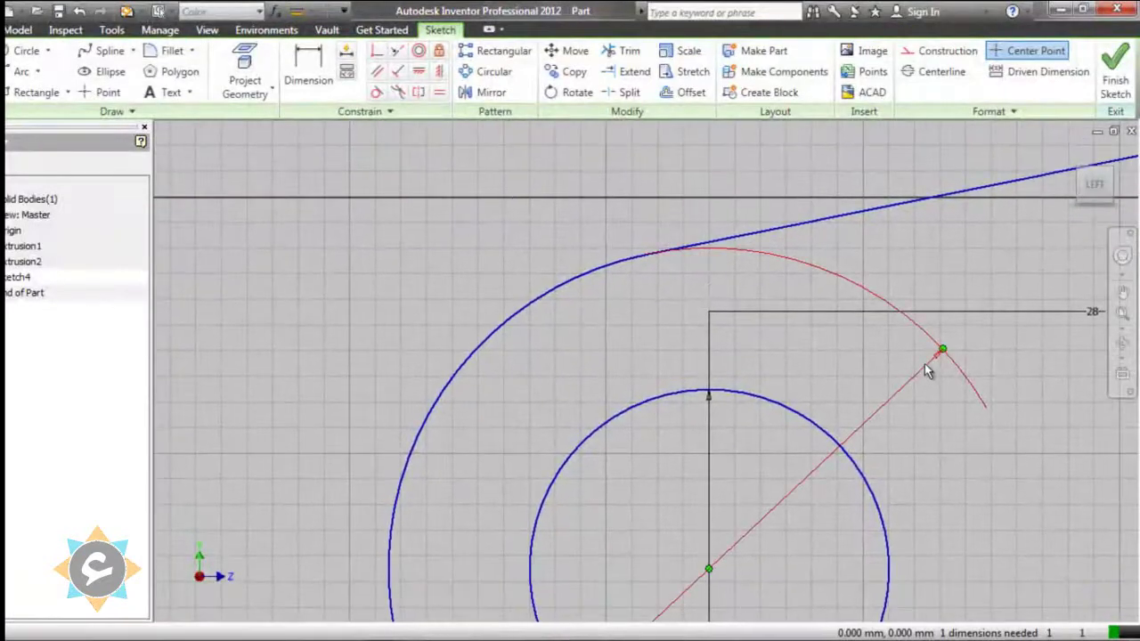
Step: Delete the rounded end's 50 mm diameter dimension and extend the other slanted line to meet the arc
key("Escape")
scroll(669, 263, "up", 3)
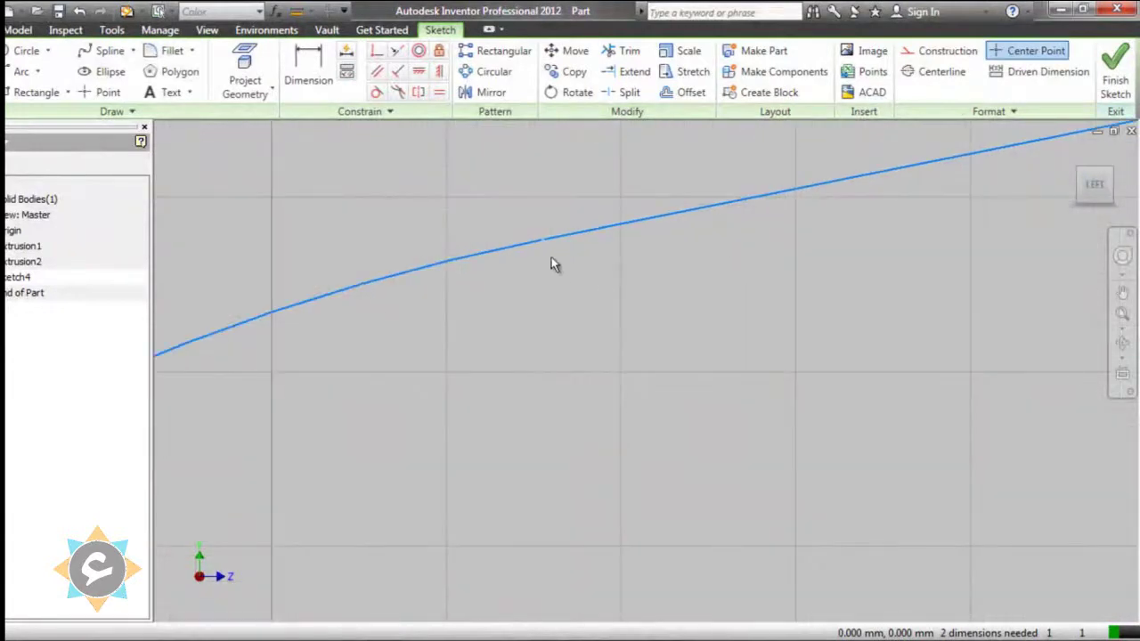
left_click(634, 71)
left_click(583, 230)
scroll(657, 251, "down", 3)
scroll(655, 245, "down", 4)
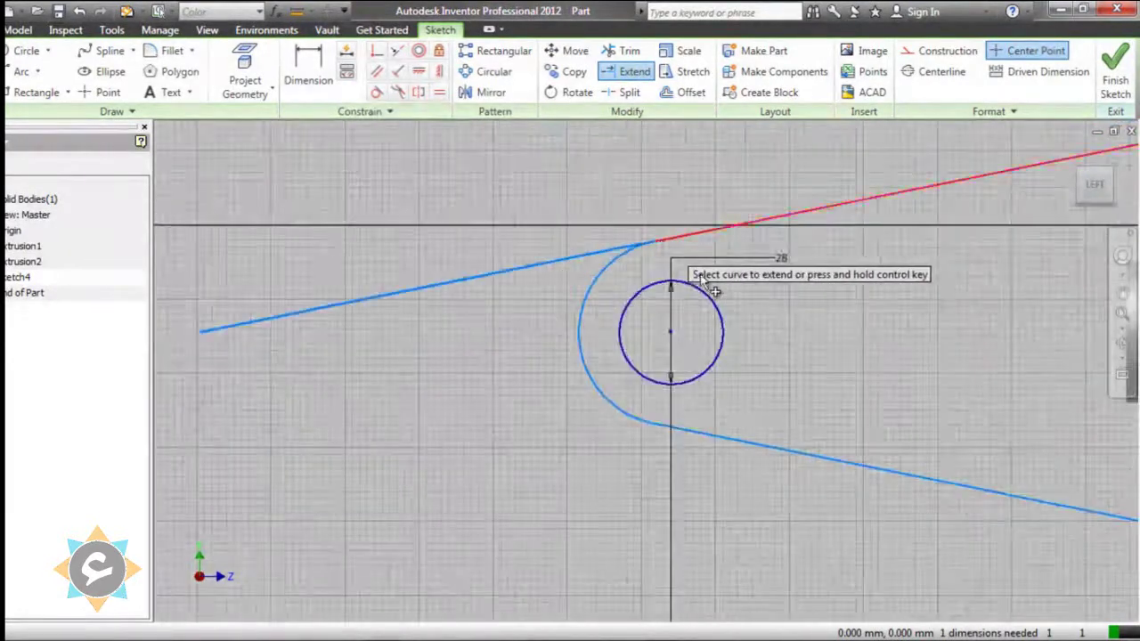
Step: Dimension the rounded end's arc as a 50 mm diameter and finish the sketch
left_click(308, 79)
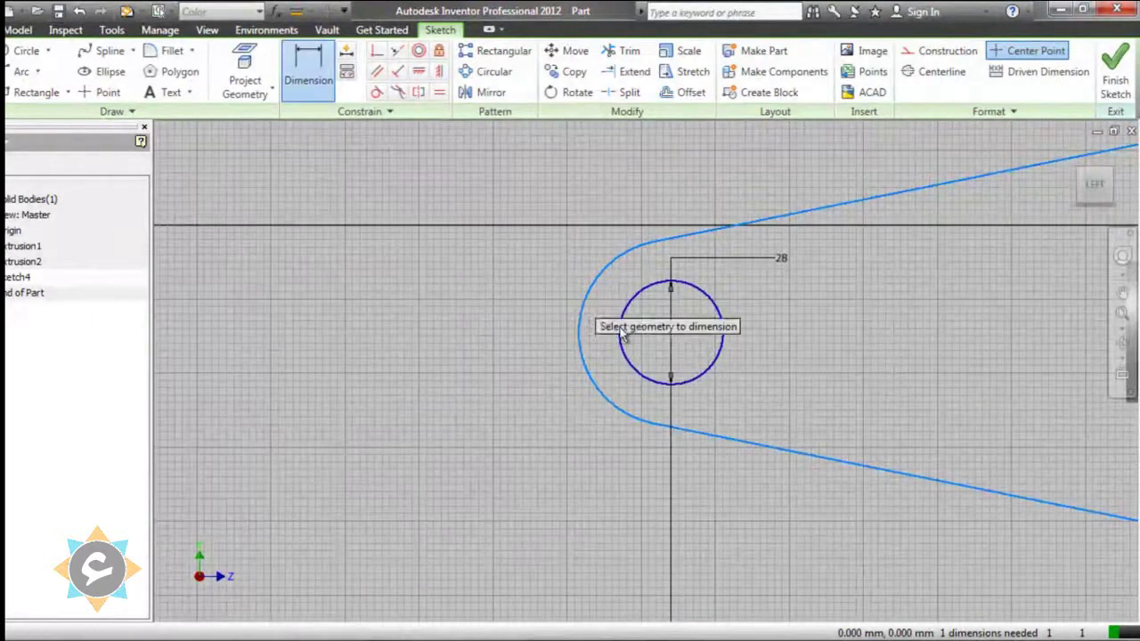
left_click(599, 396)
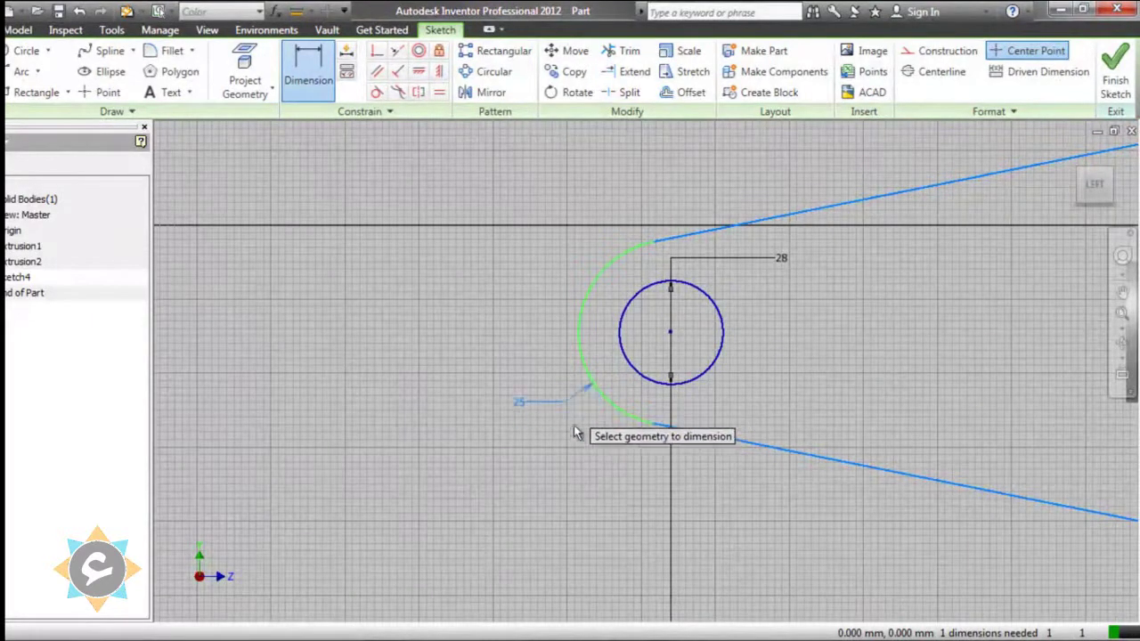
right_click(567, 418)
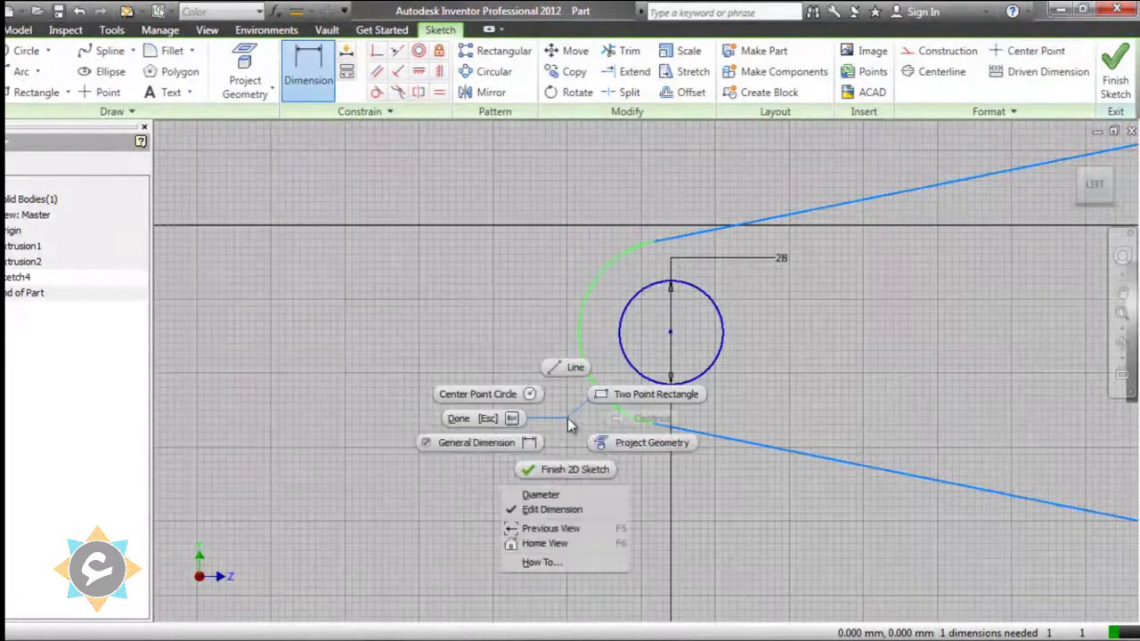
left_click(540, 496)
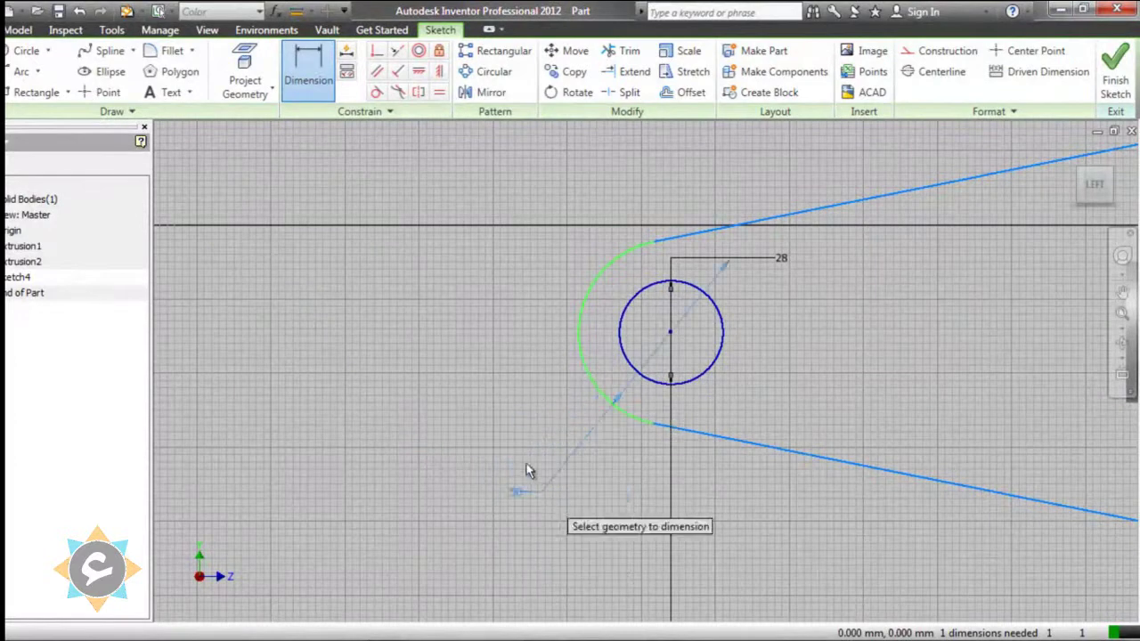
left_click(521, 409)
left_click(584, 472)
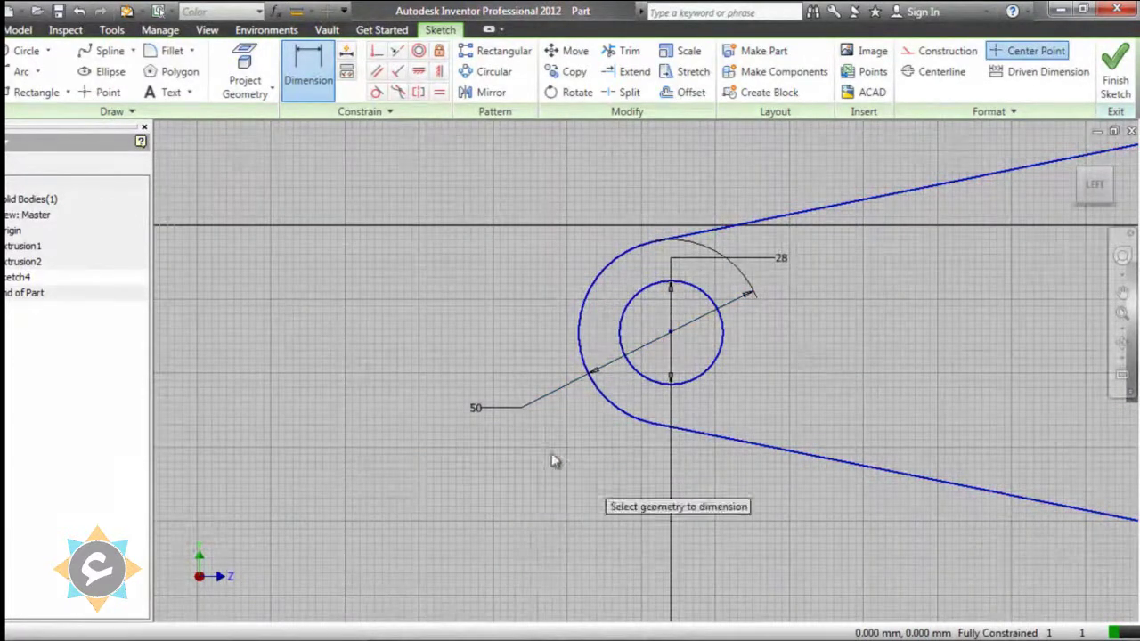
left_click(1115, 71)
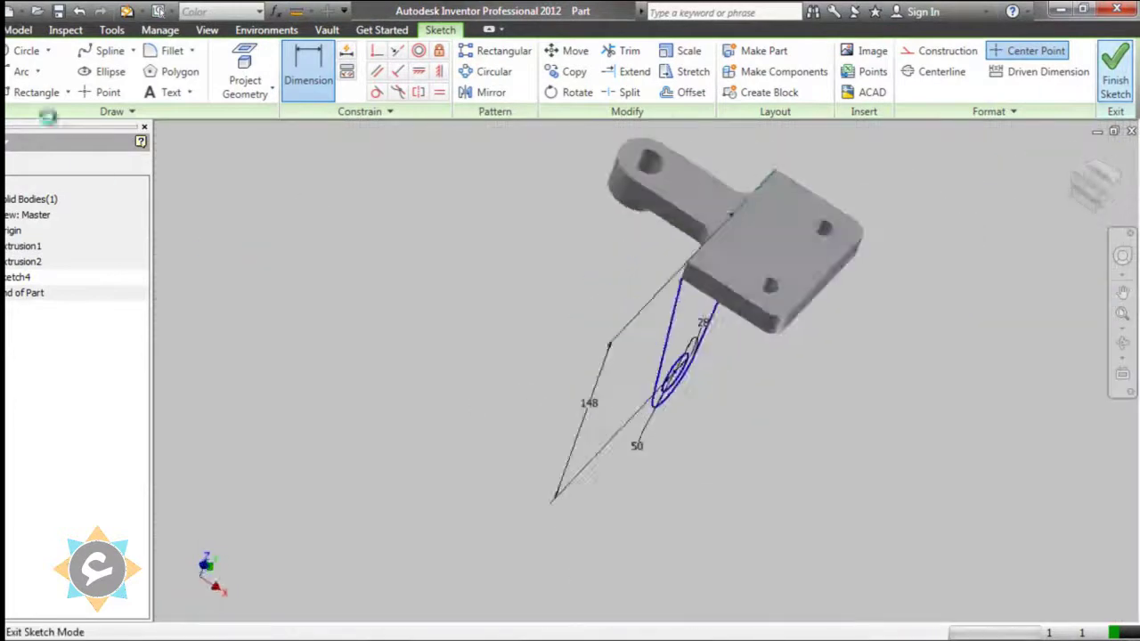
Step: Start an extrusion with the tapered plate profile selected, leaving out the 28 mm hole
left_click(46, 65)
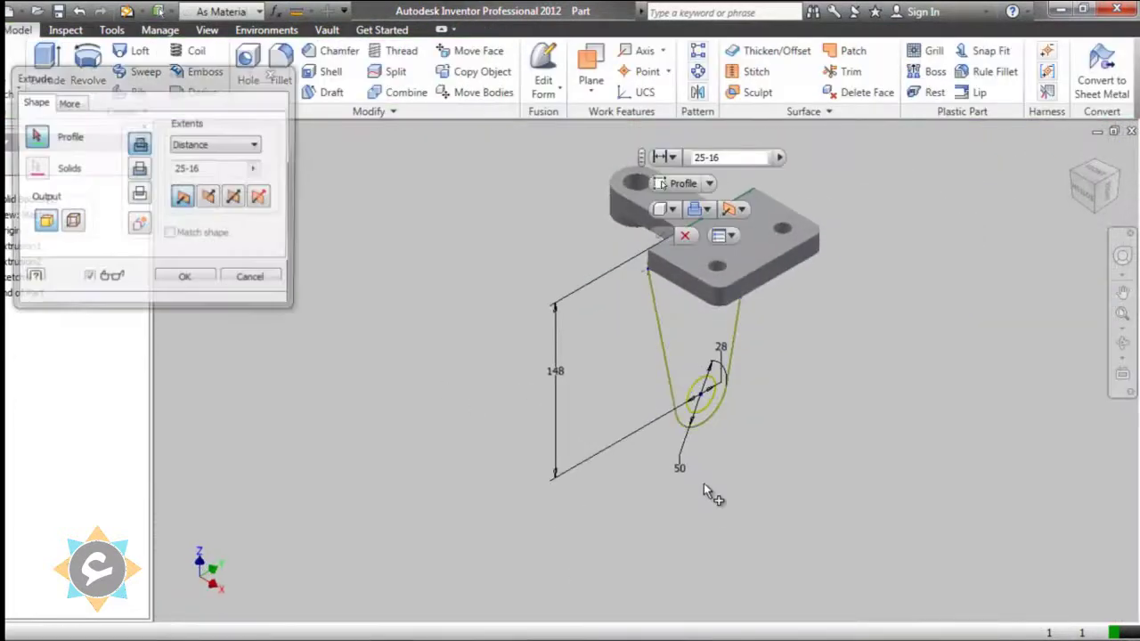
left_click(691, 353)
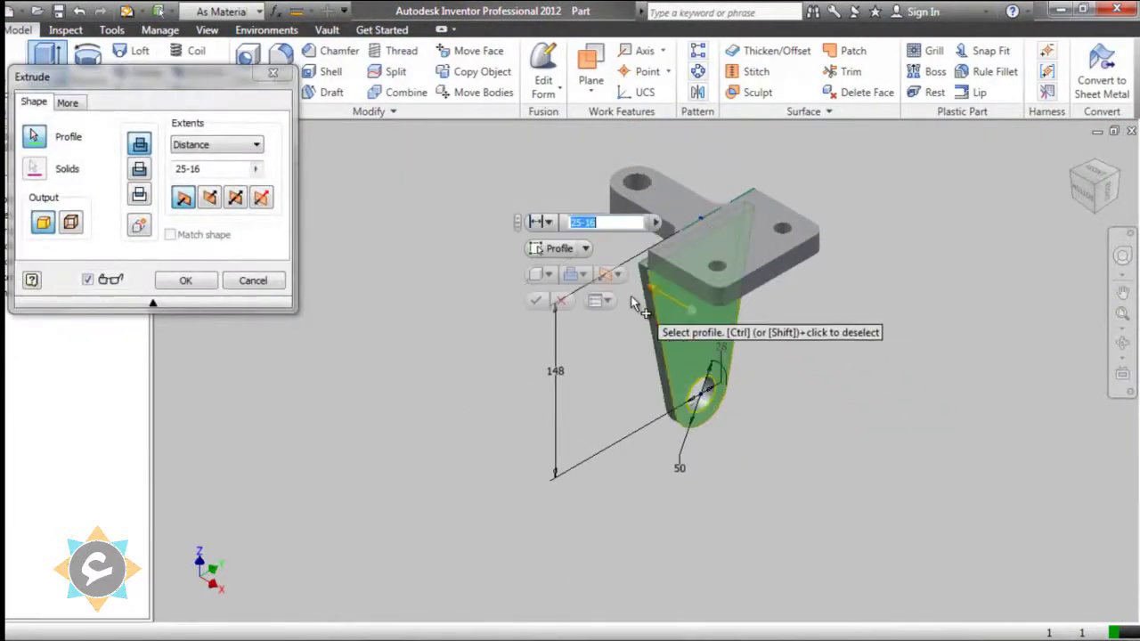
scroll(630, 296, "down", 3)
Step: Switch to Adobe Reader, examine the vertical plate's thickness and position in the bracket drawing, and return to Autodesk Inventor
key("alt+Tab")
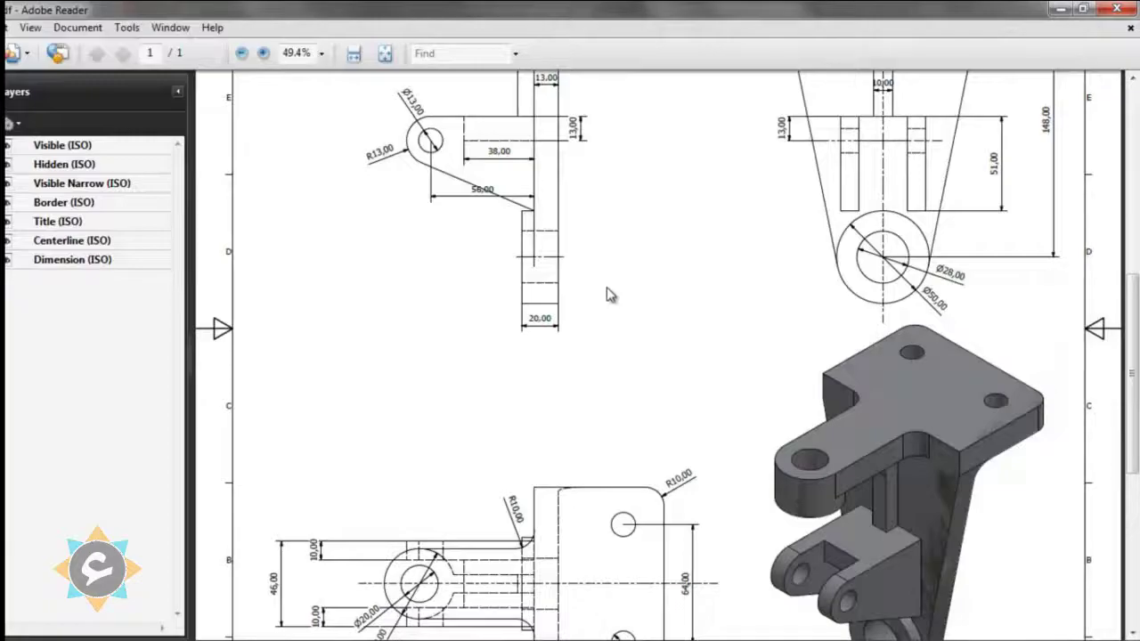
scroll(567, 179, "down", 3)
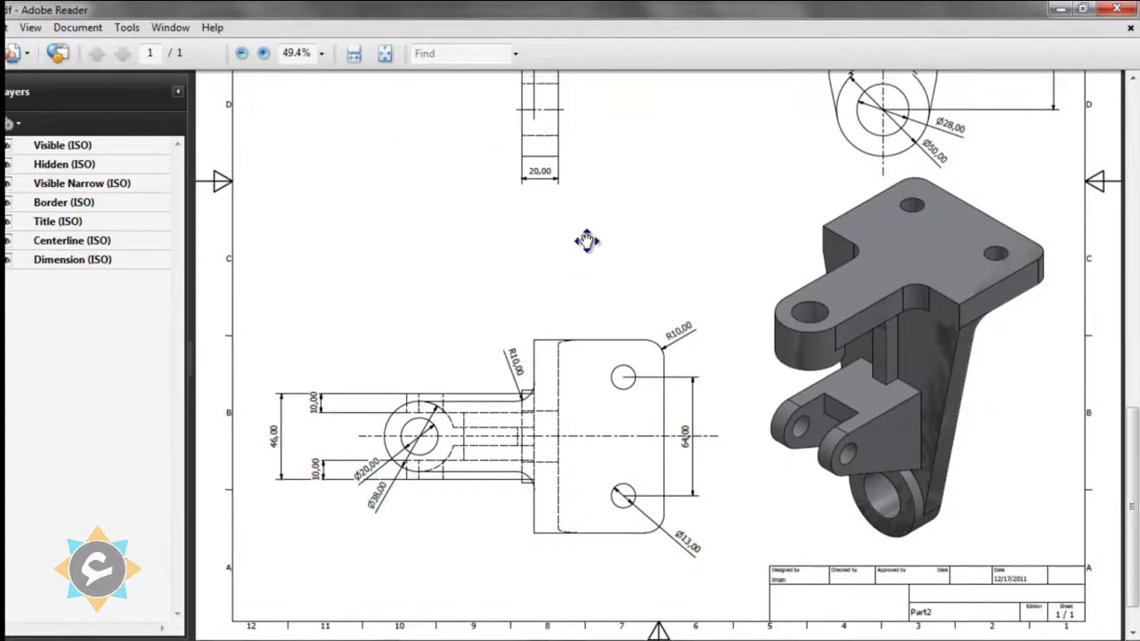
scroll(583, 231, "up", 7)
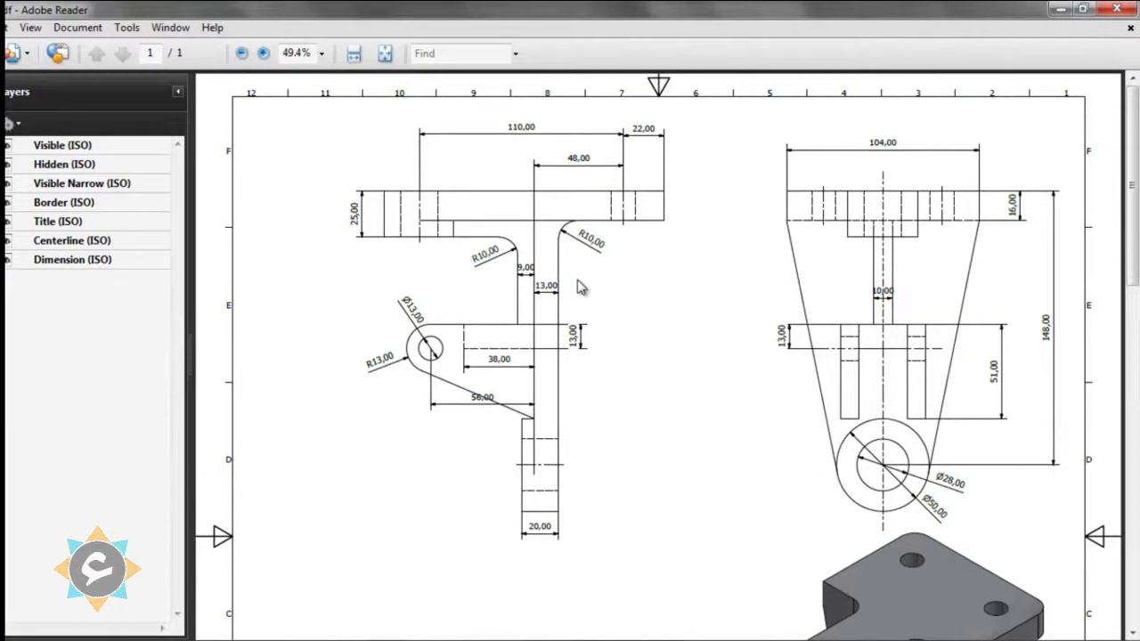
scroll(752, 508, "down", 7)
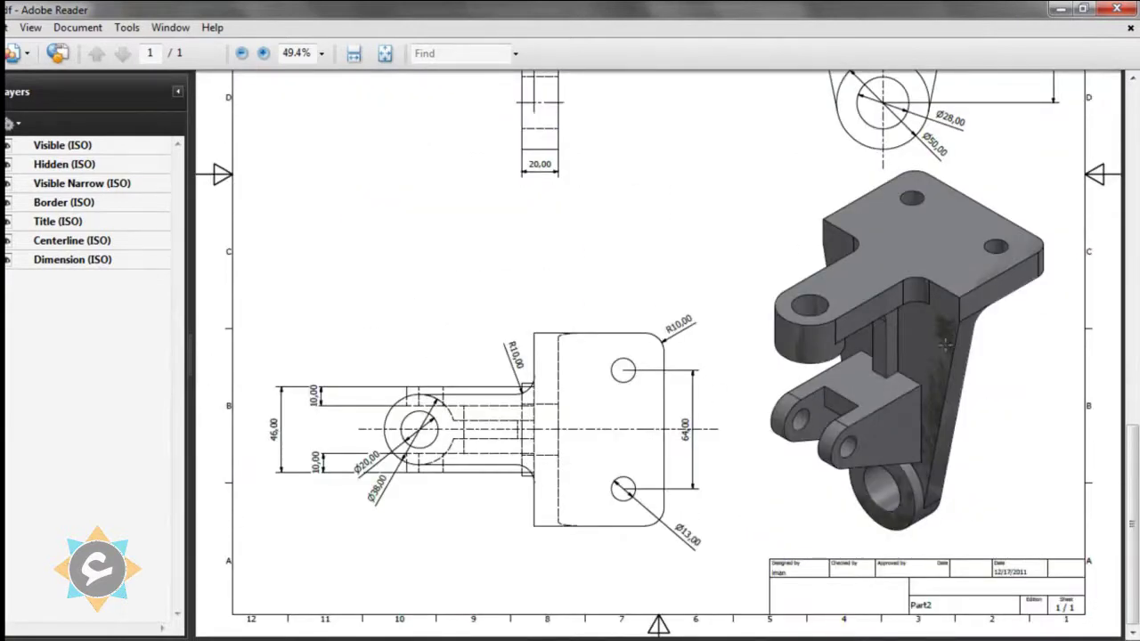
left_click(429, 640)
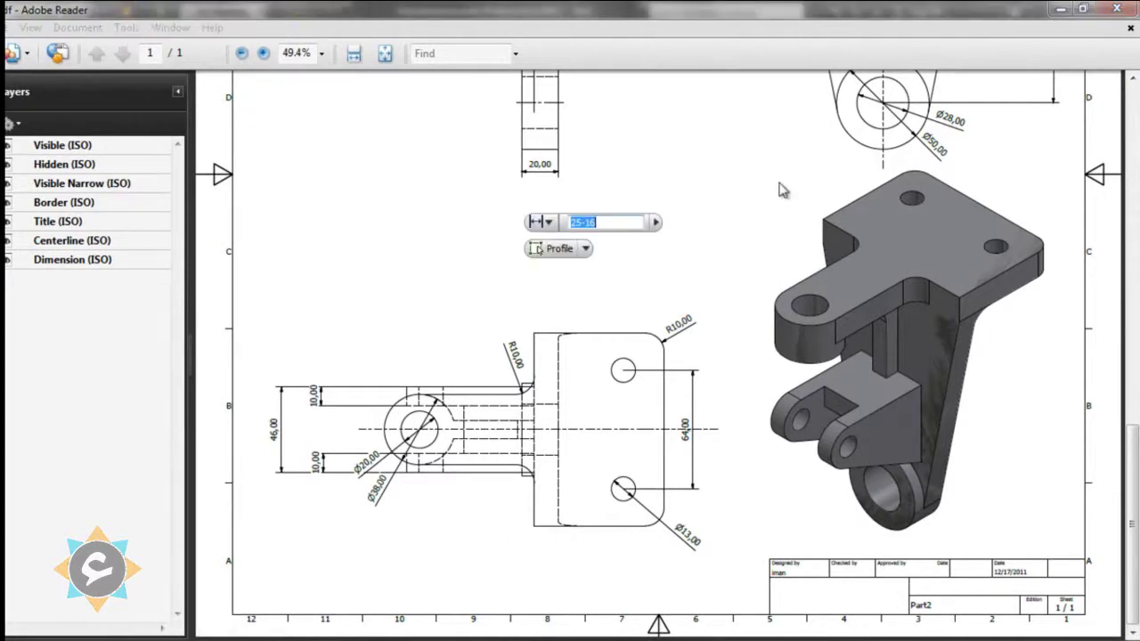
left_click(1062, 10)
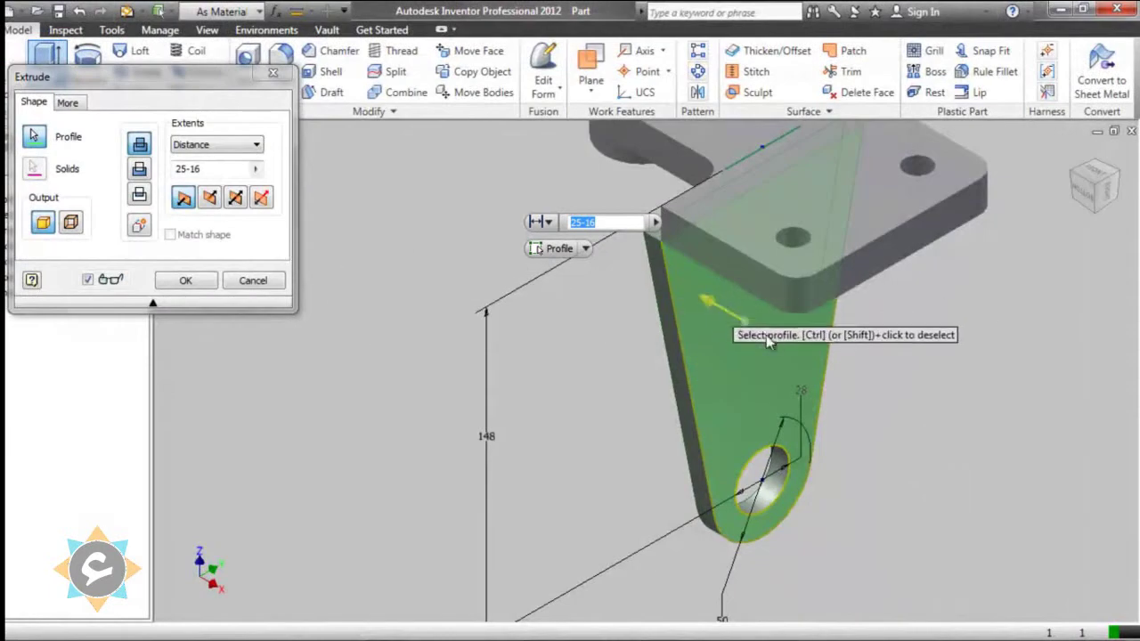
Step: Extrude the tapered plate profile 13 mm as a join, with the direction flipped to the opposite side
left_click(209, 199)
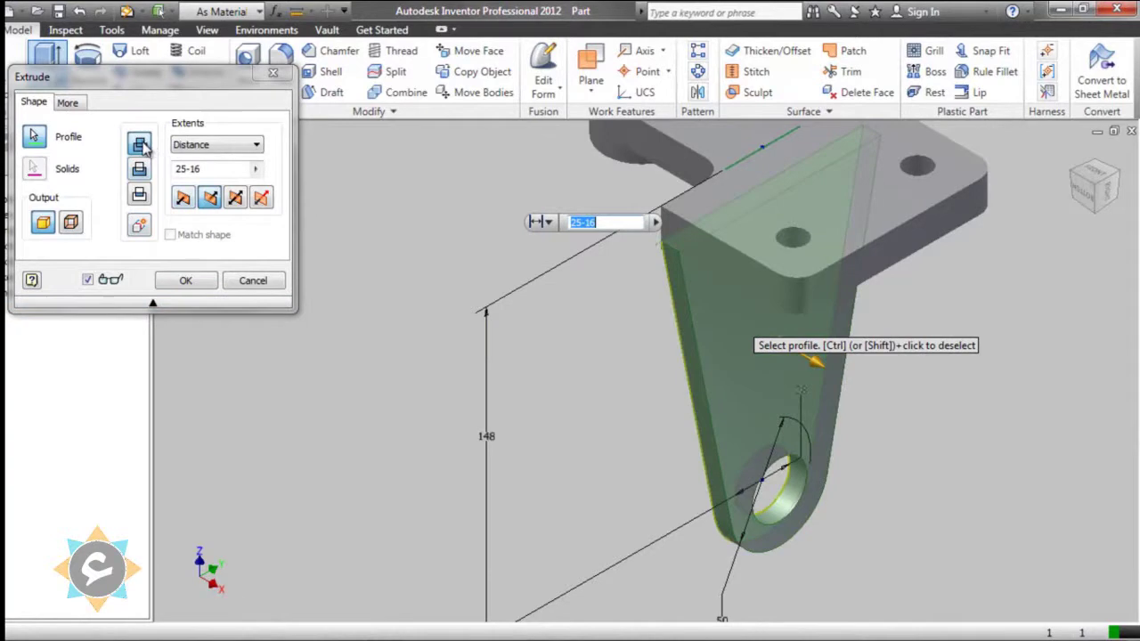
left_click(165, 170)
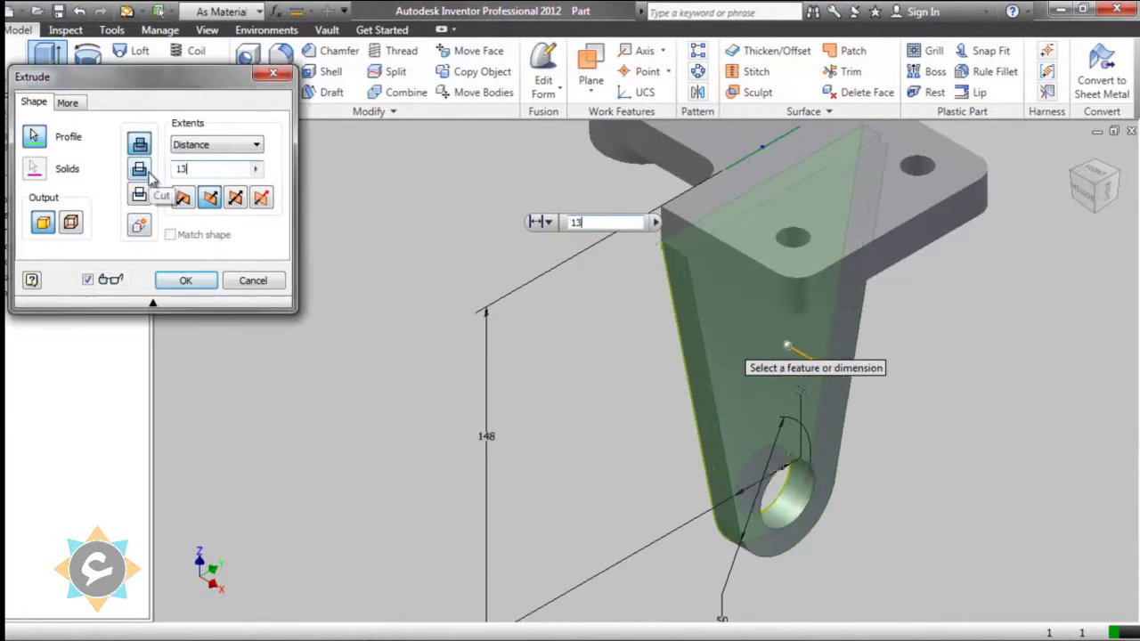
left_click(184, 281)
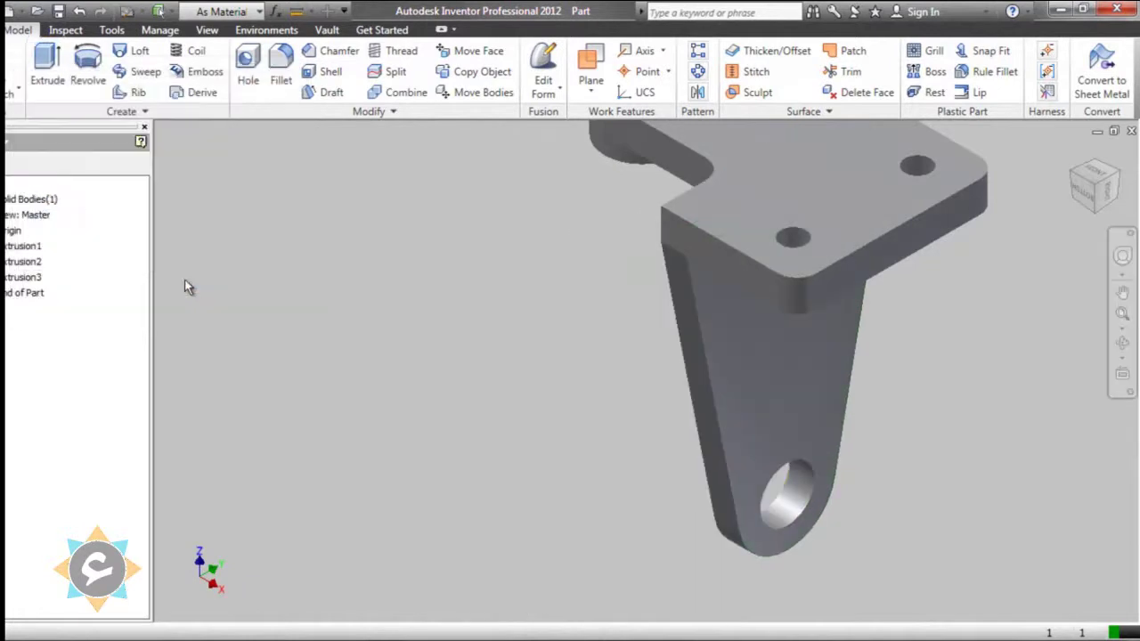
Step: Switch to Adobe Reader, examine the thickness of the vertical plate's rounded boss in the side view, and return to Autodesk Inventor
left_click(1079, 171)
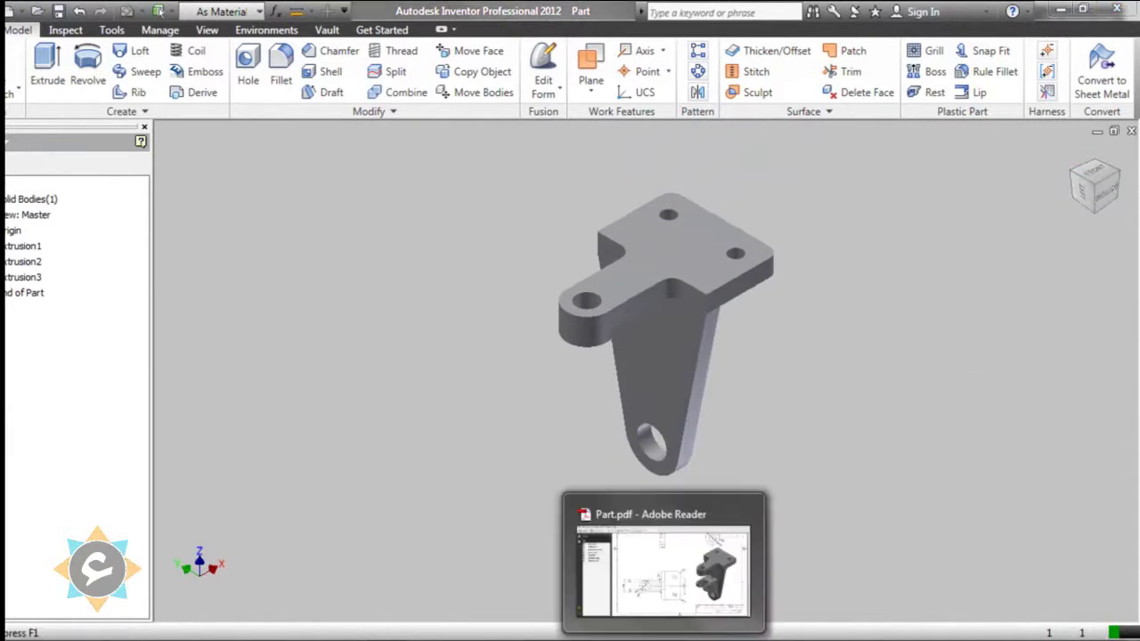
left_click(685, 629)
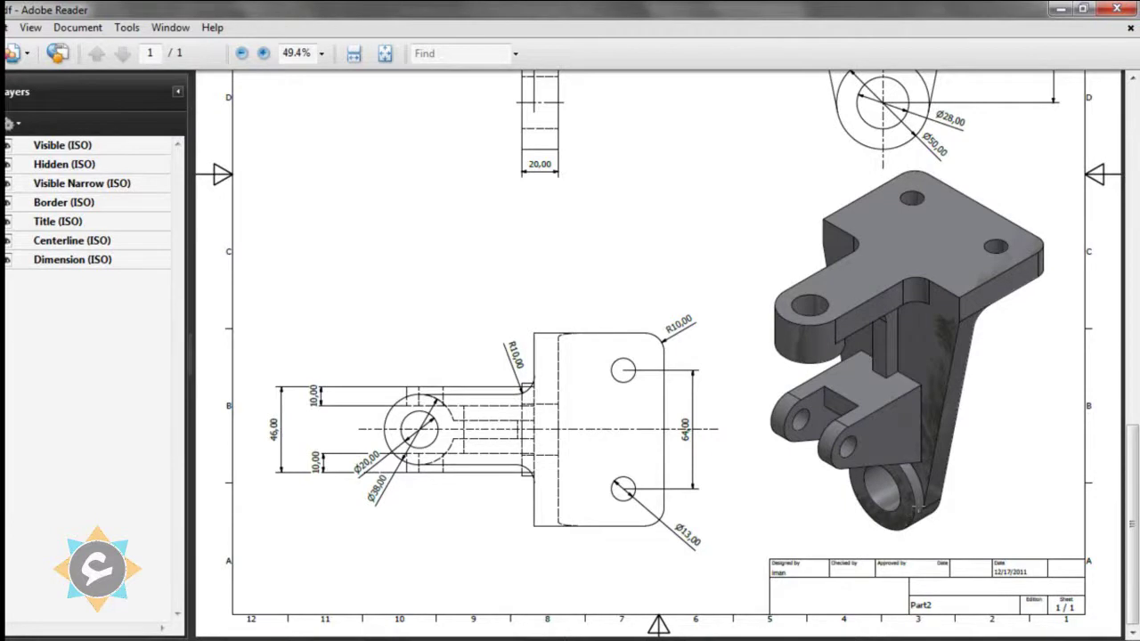
scroll(611, 260, "up", 3)
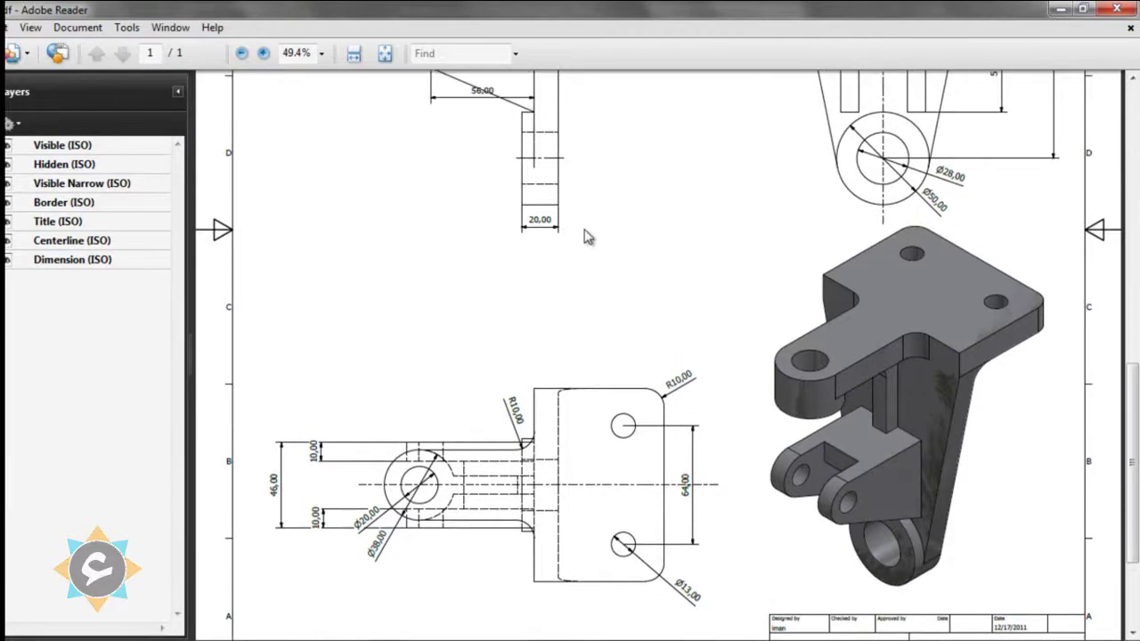
scroll(577, 274, "up", 1)
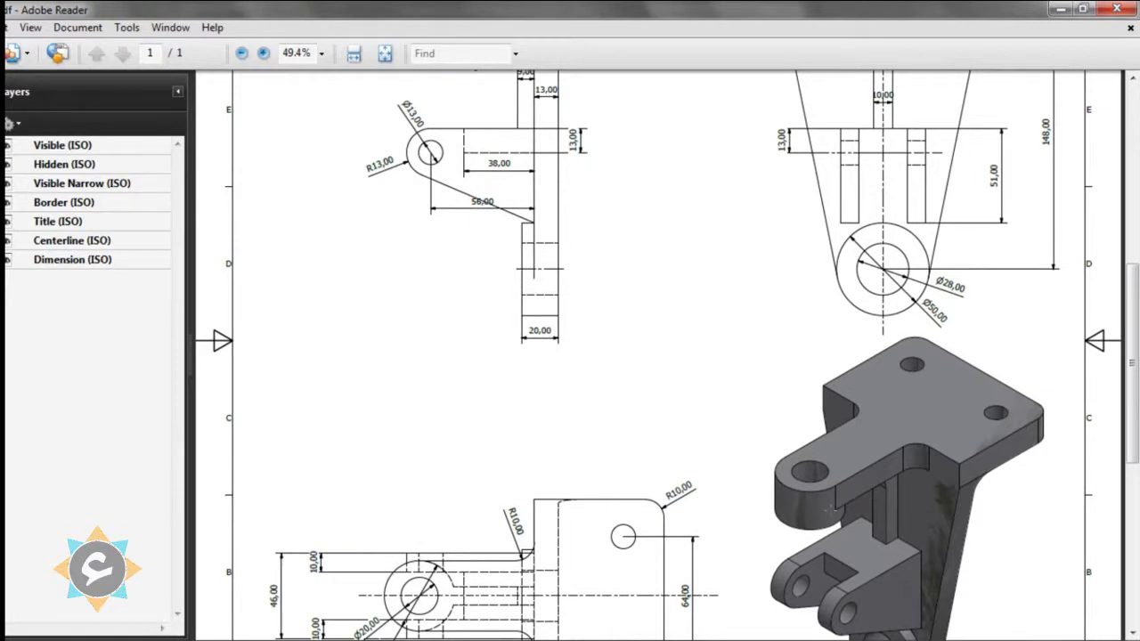
left_click(1059, 10)
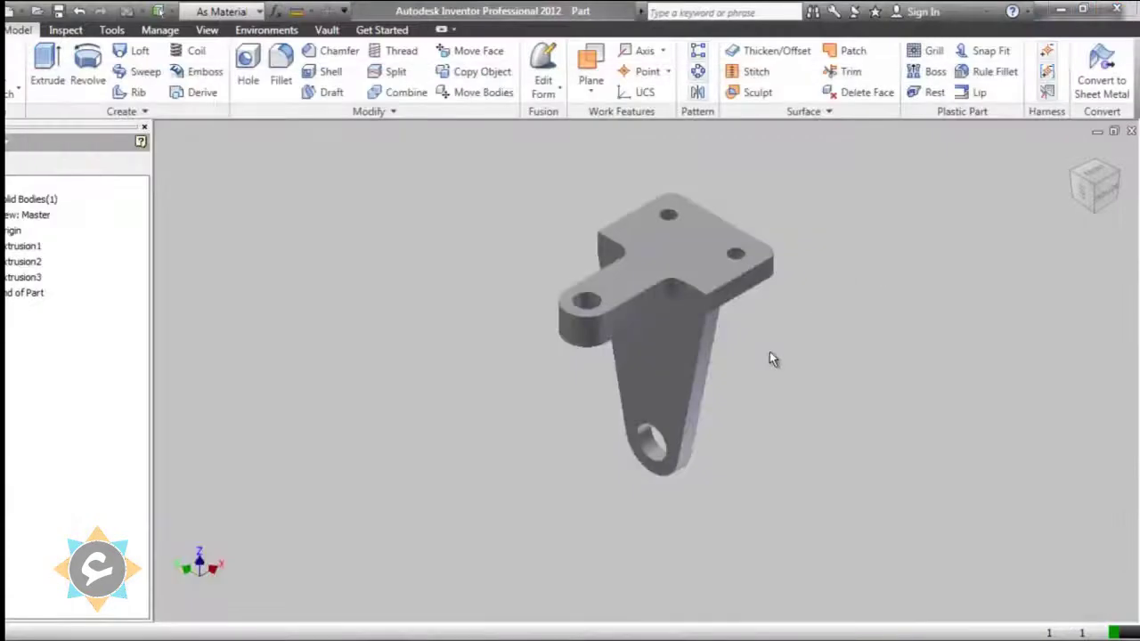
Step: Start a sketch on the tapered plate's arm-side face and draw a 50 mm circle centred on the 28 mm hole
left_click(9, 59)
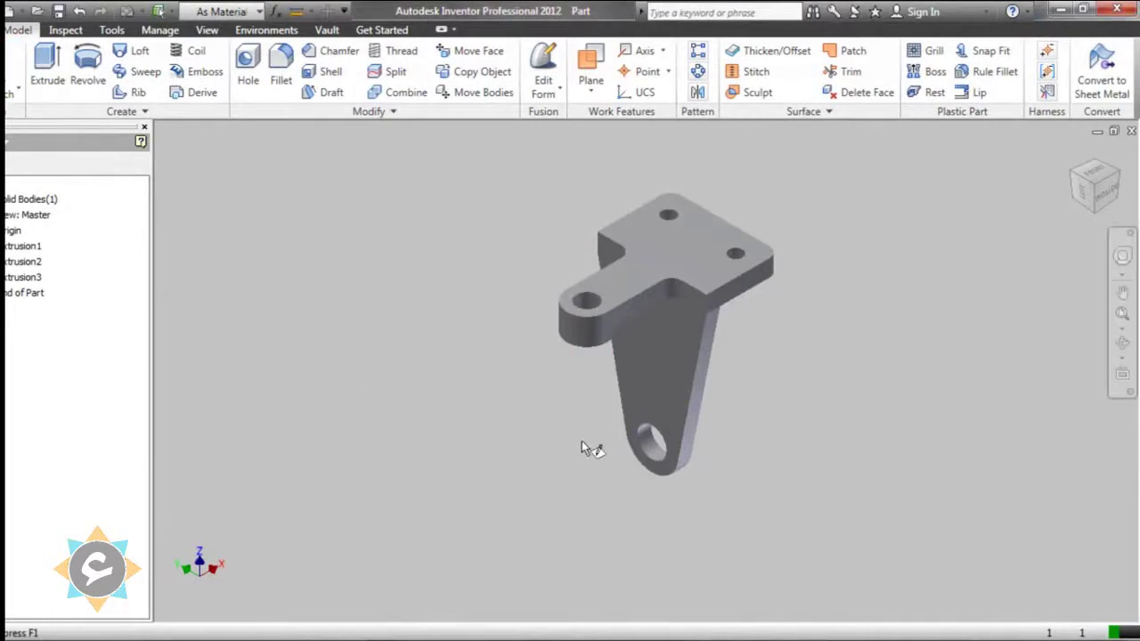
scroll(676, 416, "down", 3)
scroll(674, 416, "up", 3)
scroll(606, 468, "down", 1)
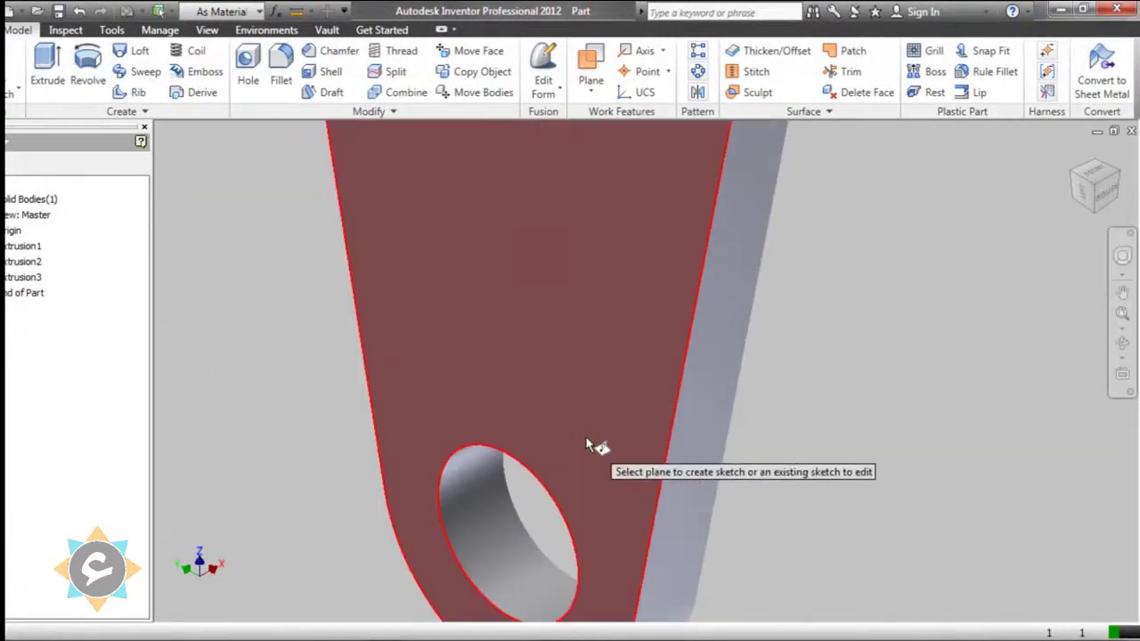
left_click(584, 461)
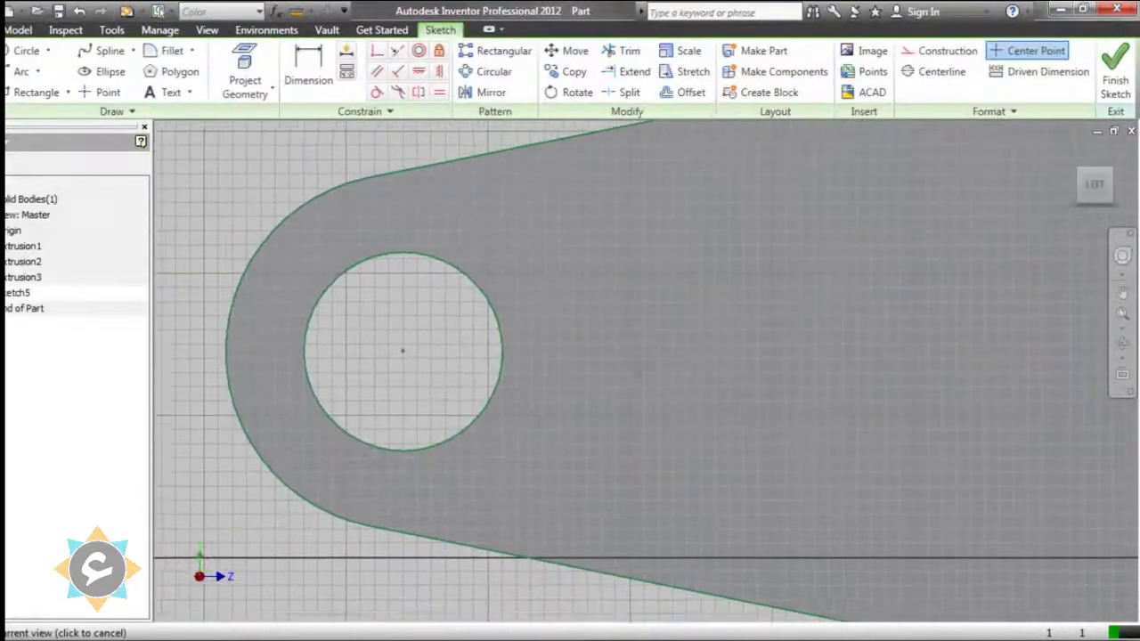
left_click(14, 51)
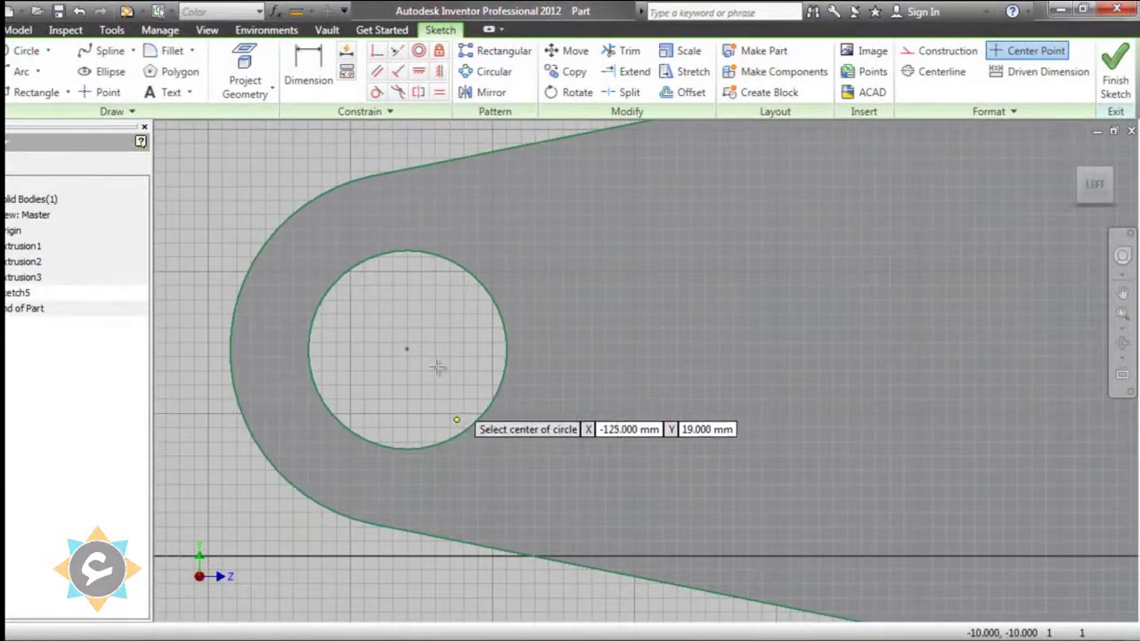
left_click(408, 349)
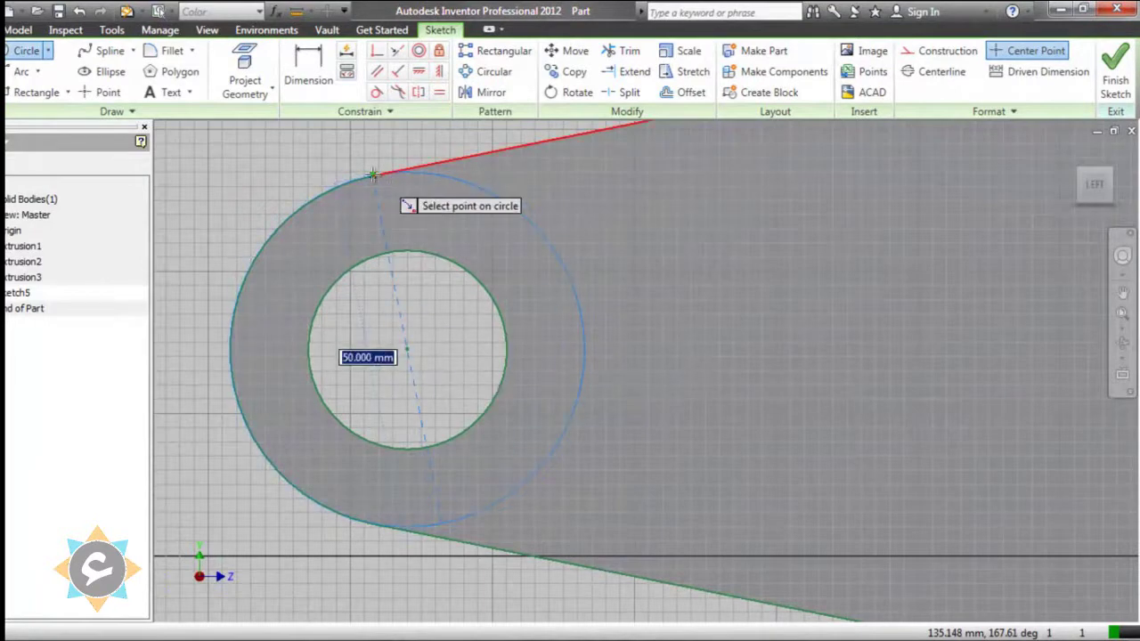